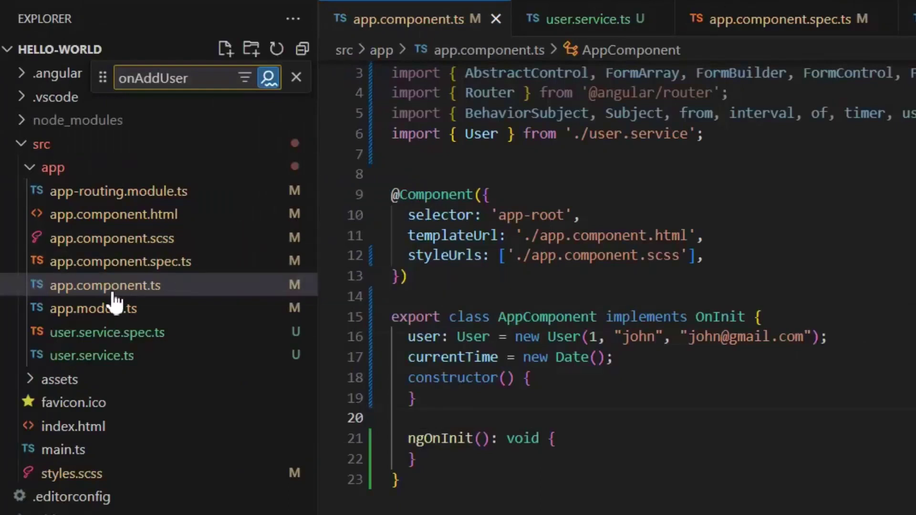
# - Hide the Explorer sidebar (Ctrl+B) so app.component.ts fills the editor
pyautogui.hotkey('ctrl', 'b')
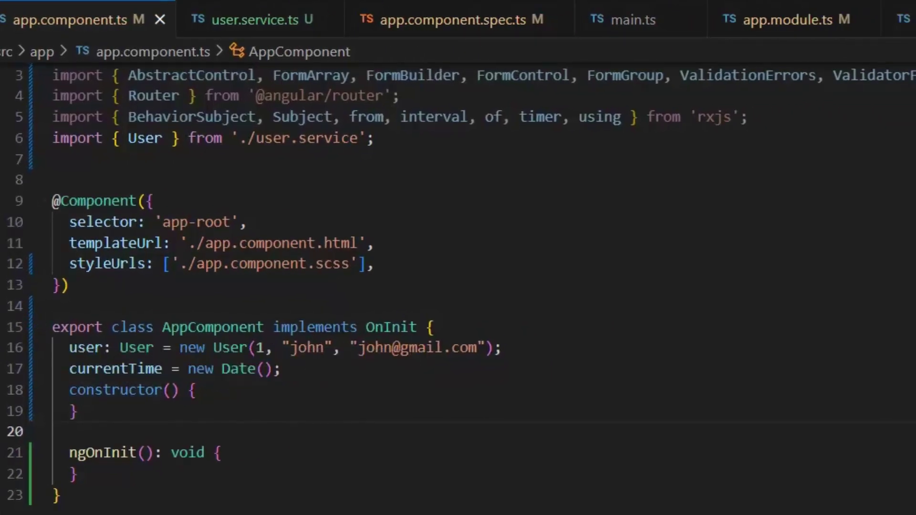
# - In app.component.html's container div, add <p>{{'hello world' | uppercase}}</p>
pyautogui.hotkey('ctrl', 'Tab')
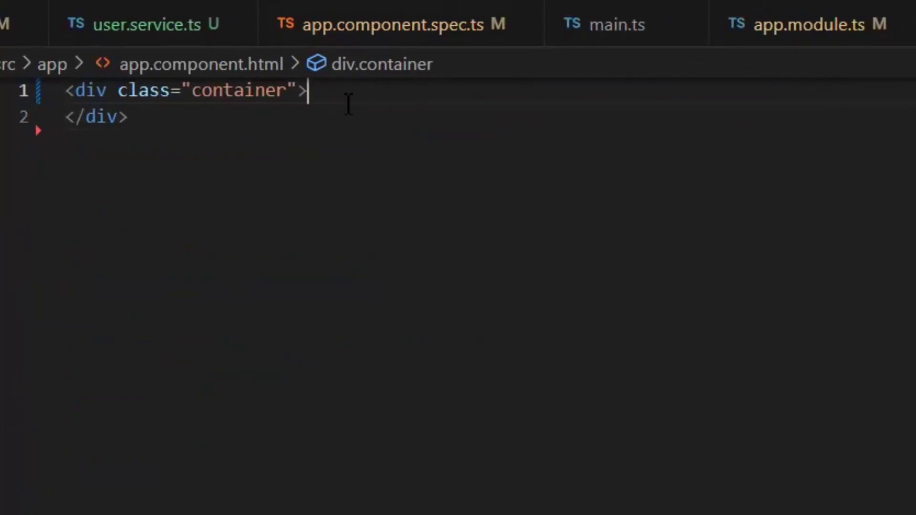
pyautogui.press('Return')
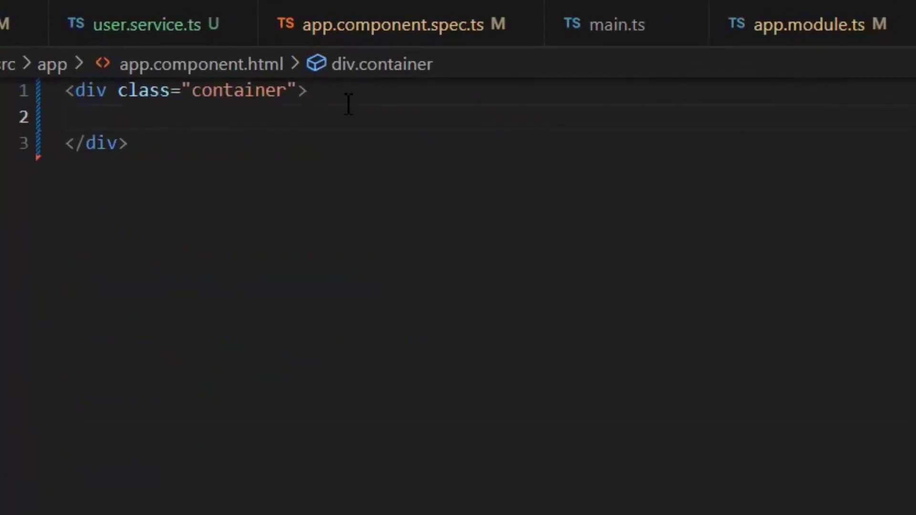
pyautogui.write('p')
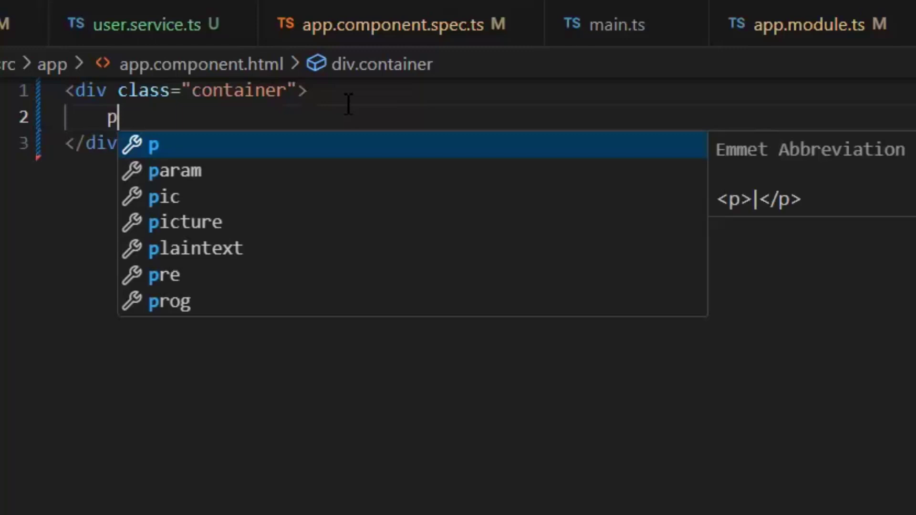
pyautogui.press('BackSpace')
pyautogui.write('<p>')
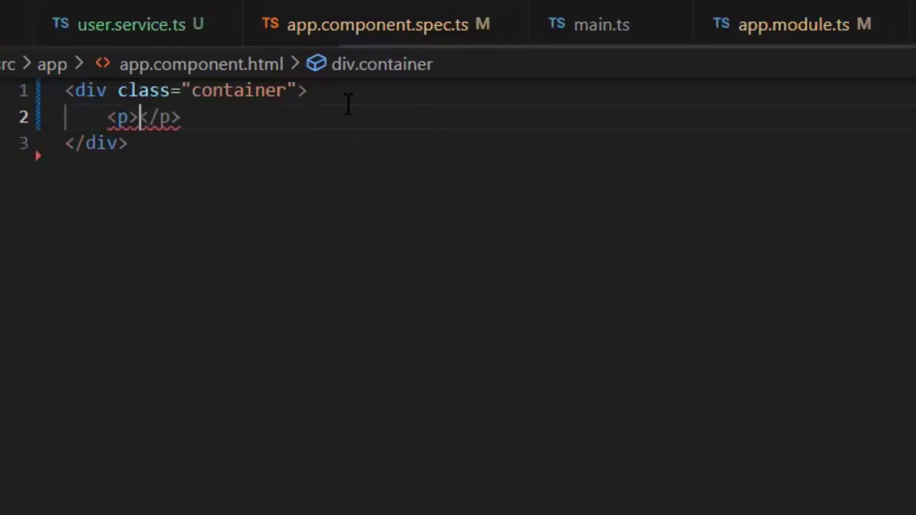
pyautogui.write('{{')
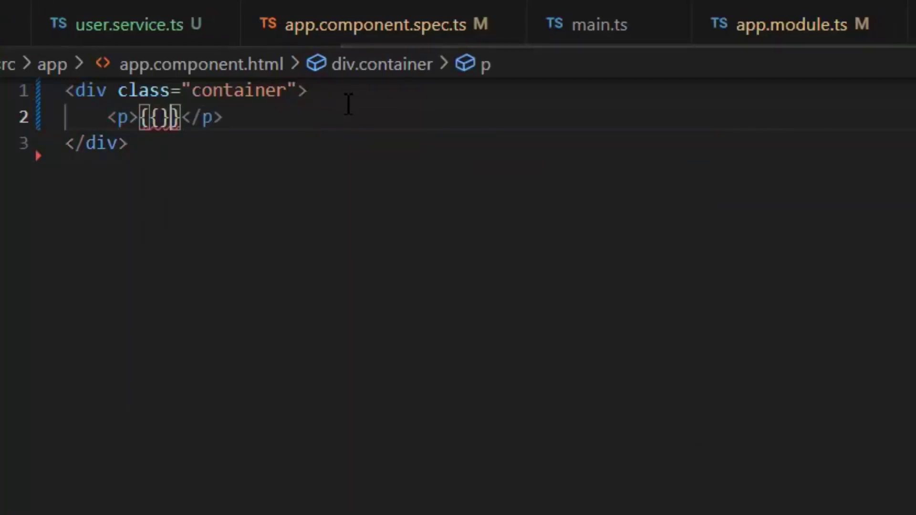
pyautogui.write("'hell")
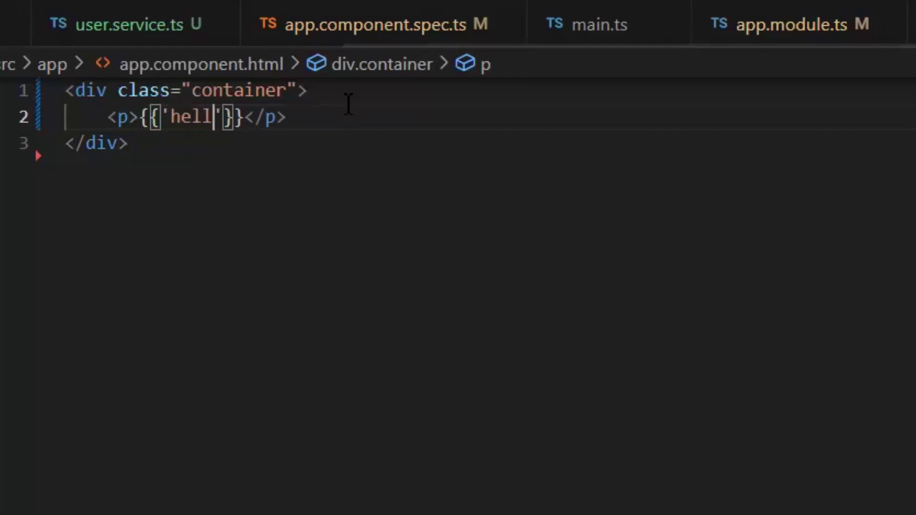
pyautogui.write('o wr')
pyautogui.press('BackSpace')
pyautogui.write("orld'")
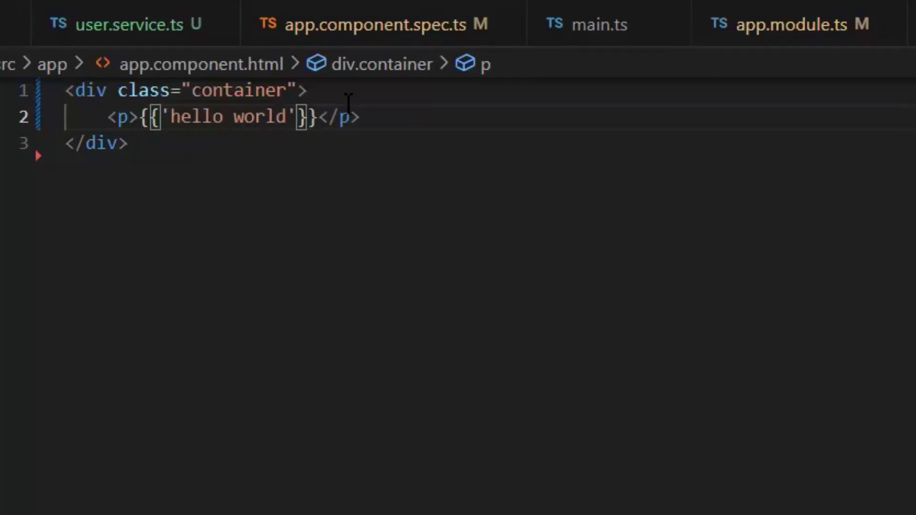
pyautogui.write(' | ')
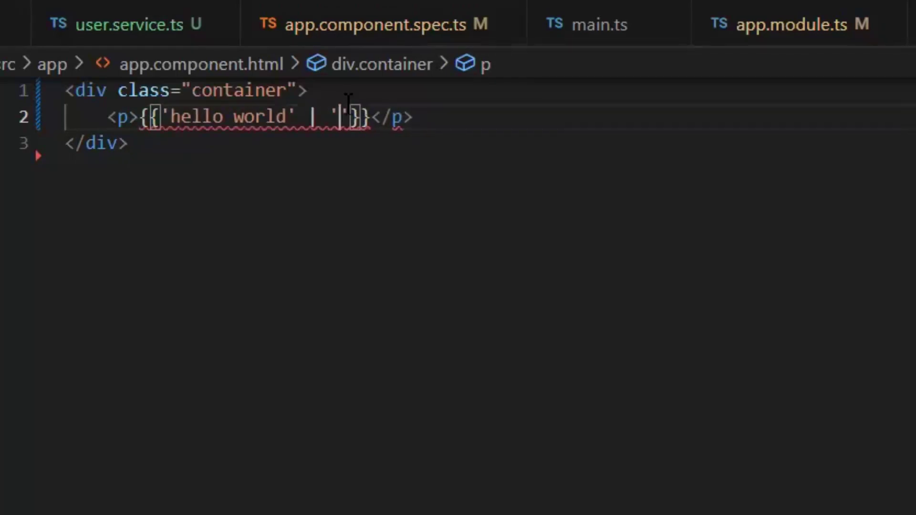
pyautogui.write('up')
pyautogui.press('Tab')
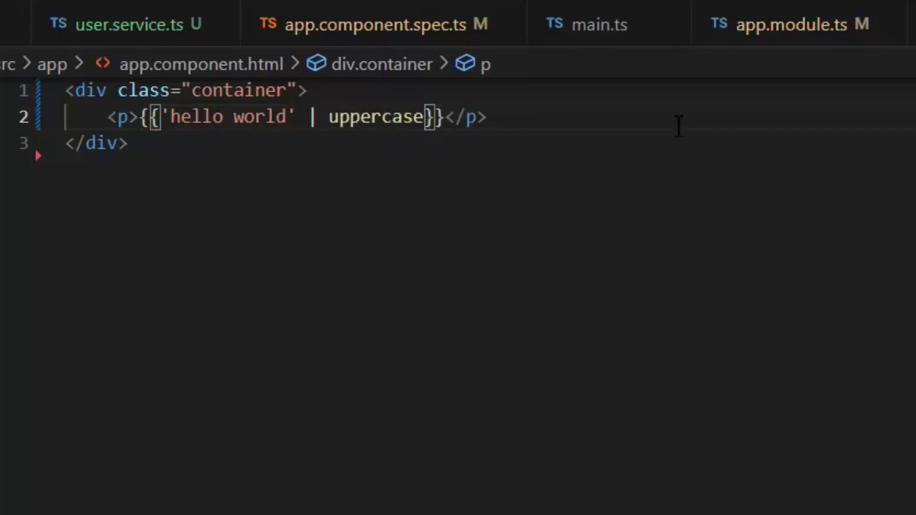
# - Duplicate that line as <p>{{'HELLO WORLD' | lowercase}}</p>, then duplicate it again
pyautogui.hotkey('shift', 'alt', 'Down')
pyautogui.hotkey('ctrl', 'Left')
pyautogui.hotkey('ctrl', 'Left')
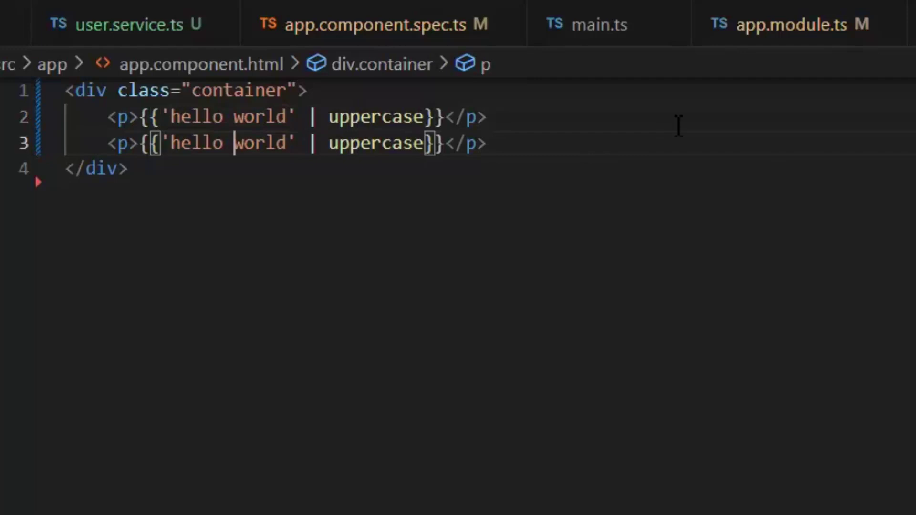
pyautogui.press('Right')
pyautogui.hotkey('ctrl', 'Right')
pyautogui.hotkey('ctrl', 'shift', 'Left')
pyautogui.hotkey('ctrl', 'shift', 'Left')
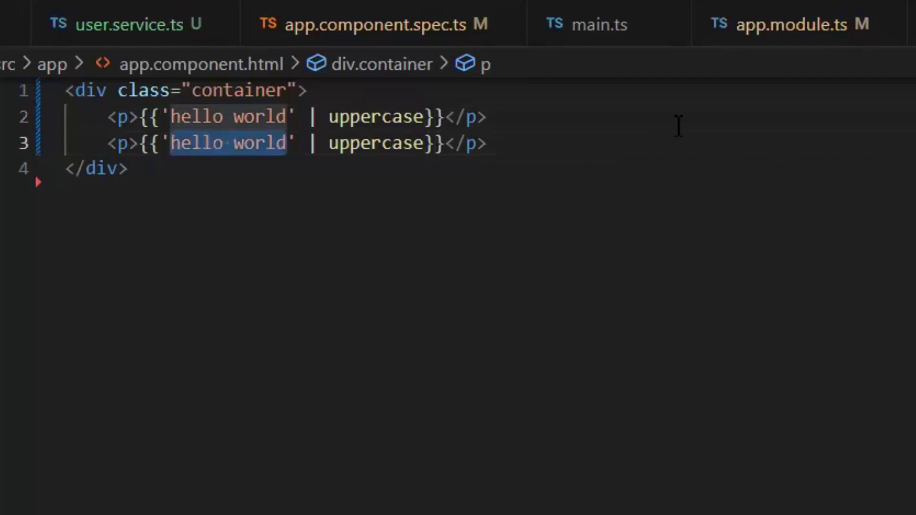
pyautogui.write('HELLO')
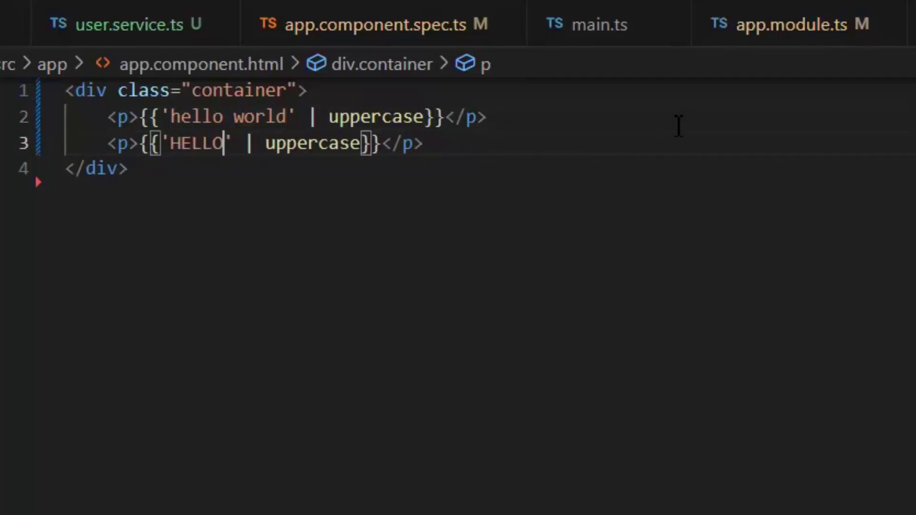
pyautogui.write(' WORLD')
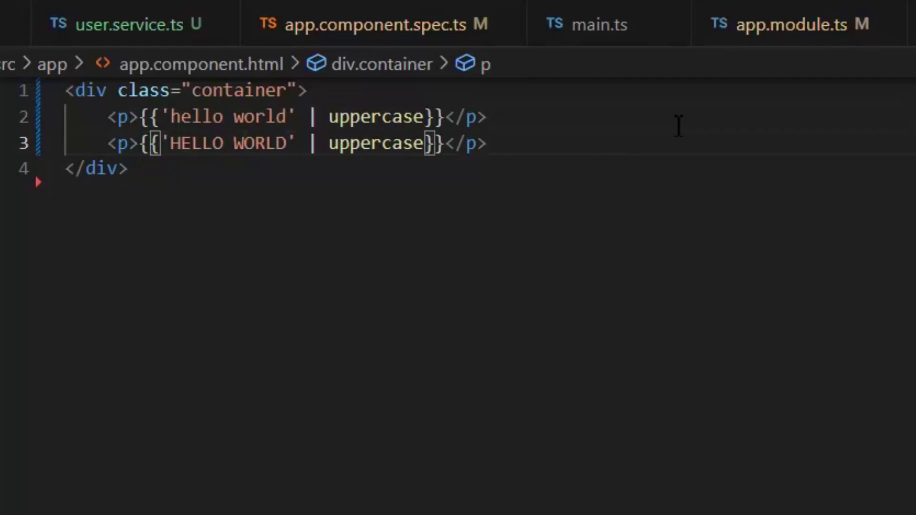
pyautogui.hotkey('ctrl', 'Right')
pyautogui.hotkey('ctrl', 'Right')
pyautogui.hotkey('ctrl', 'Right')
pyautogui.hotkey('ctrl', 'shift', 'Right')
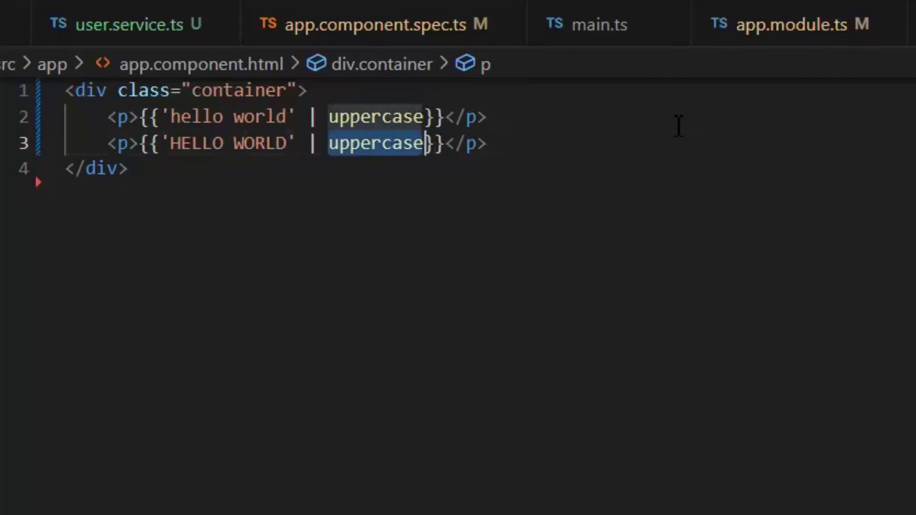
pyautogui.write('lo')
pyautogui.press('Return')
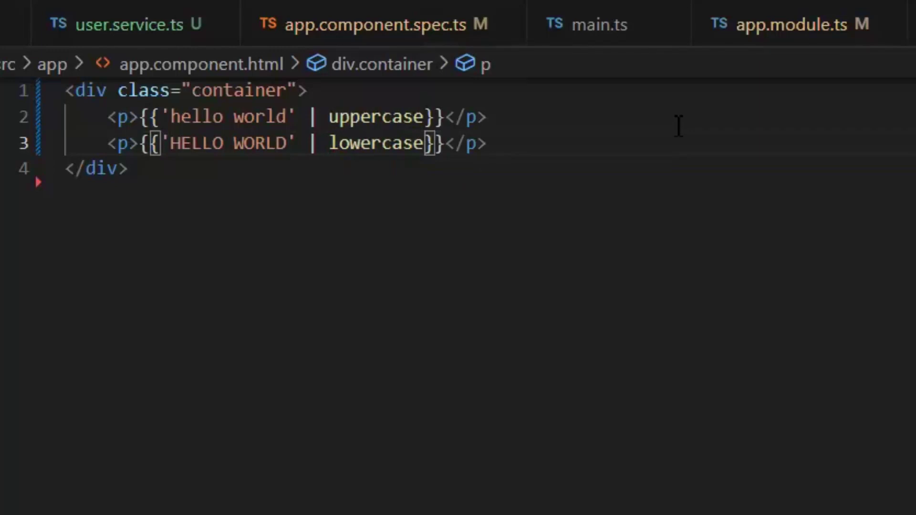
pyautogui.hotkey('shift', 'alt', 'Down')
# - Replace 'HELLO WORLD' on line 4 with currentTime copied from app.component.ts
pyautogui.hotkey('ctrl', 'Right')
pyautogui.hotkey('ctrl', 'Right')
pyautogui.hotkey('ctrl', 'Right')
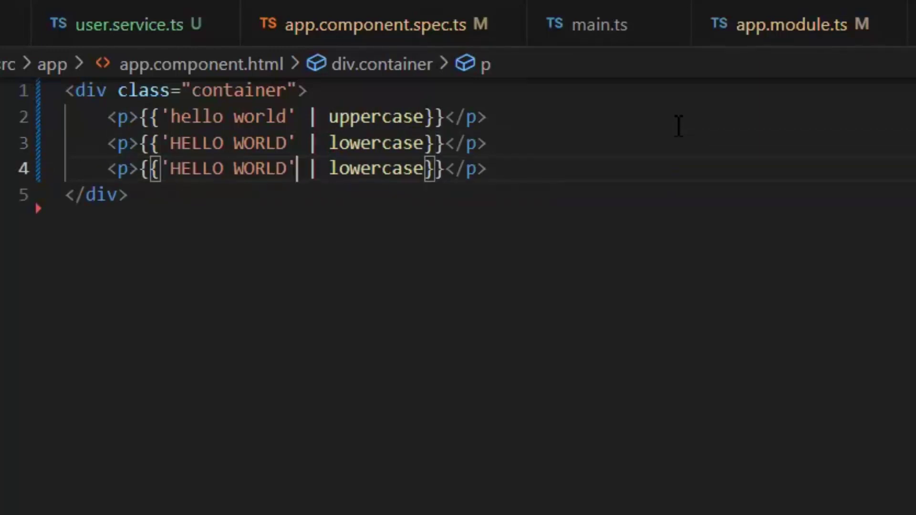
pyautogui.hotkey('ctrl', 'shift', 'Left')
pyautogui.hotkey('ctrl', 'shift', 'Left')
pyautogui.hotkey('shift', 'Left')
pyautogui.write('cur')
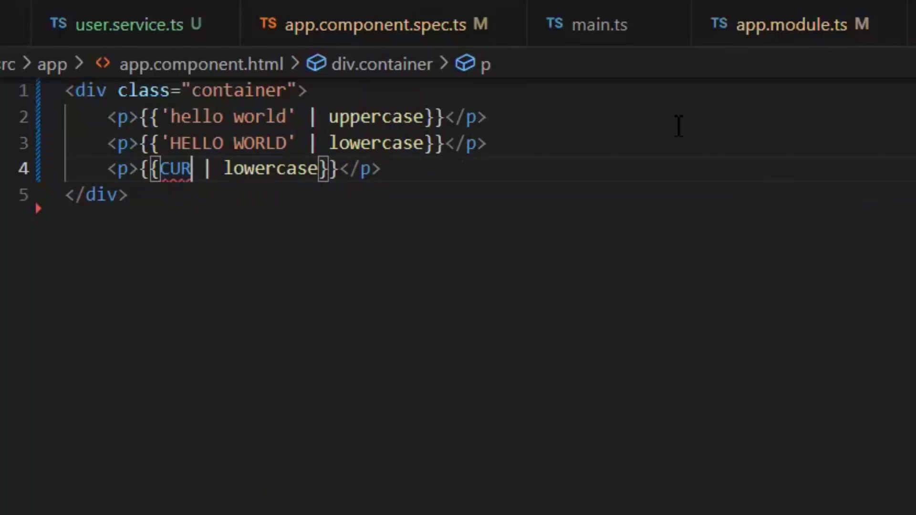
pyautogui.hotkey('ctrl', 'Tab')
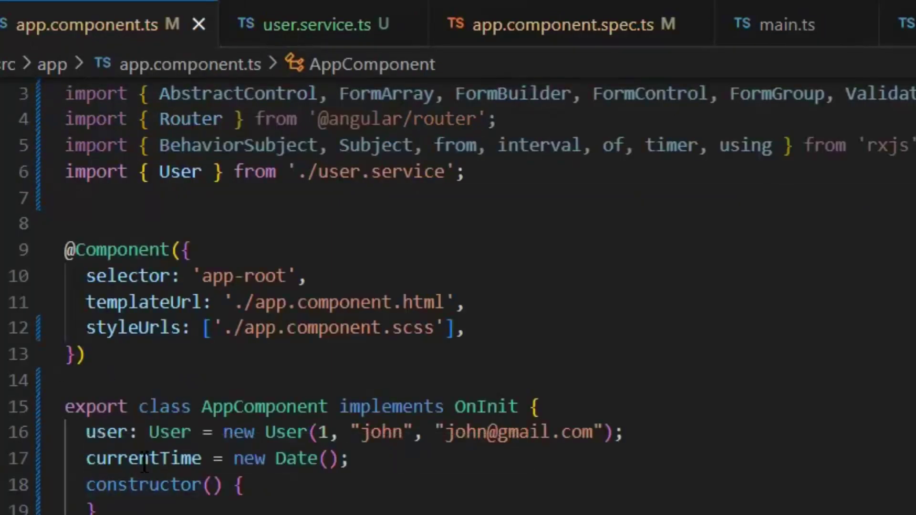
pyautogui.doubleClick(146, 459)
pyautogui.hotkey('ctrl', 'c')
pyautogui.hotkey('ctrl', 'Tab')
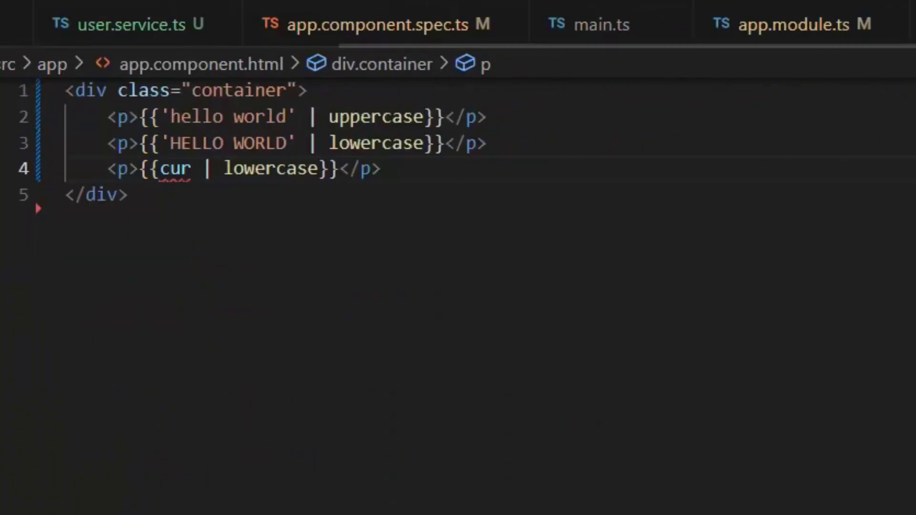
pyautogui.doubleClick(174, 169)
pyautogui.hotkey('ctrl', 'v')
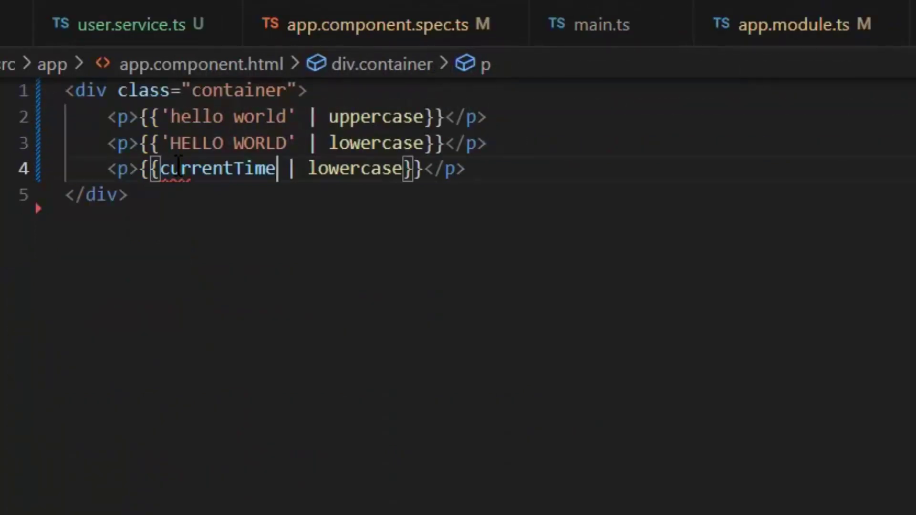
# - Change line 4's pipe from lowercase to date:'fullDate'
pyautogui.doubleClick(371, 172)
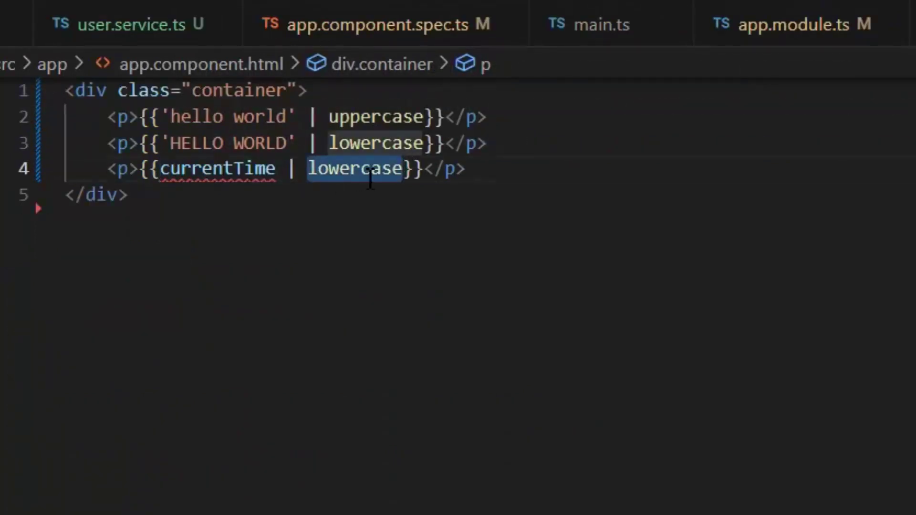
pyautogui.write('date')
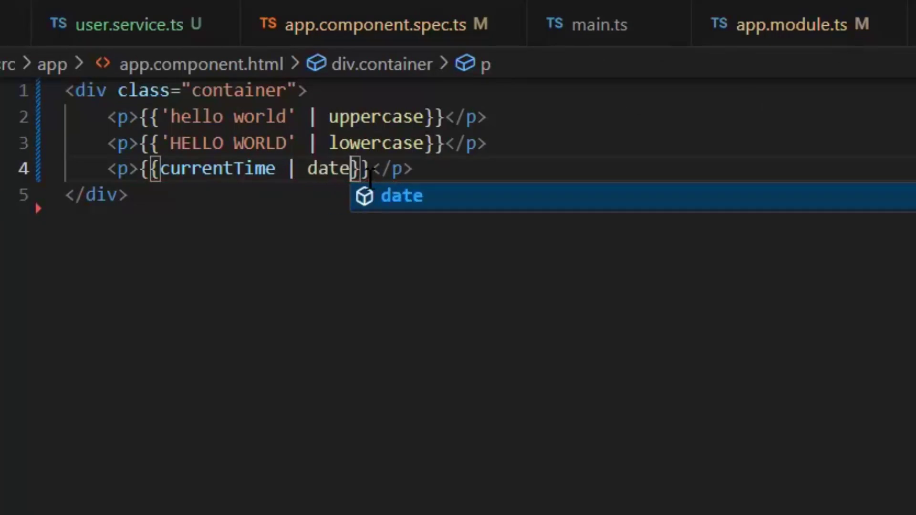
pyautogui.write(":''")
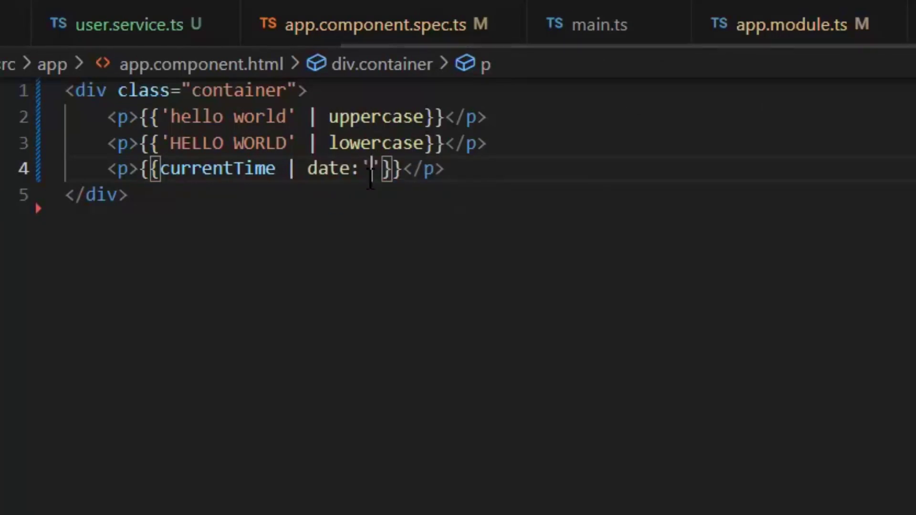
pyautogui.write('full')
pyautogui.press('Right')
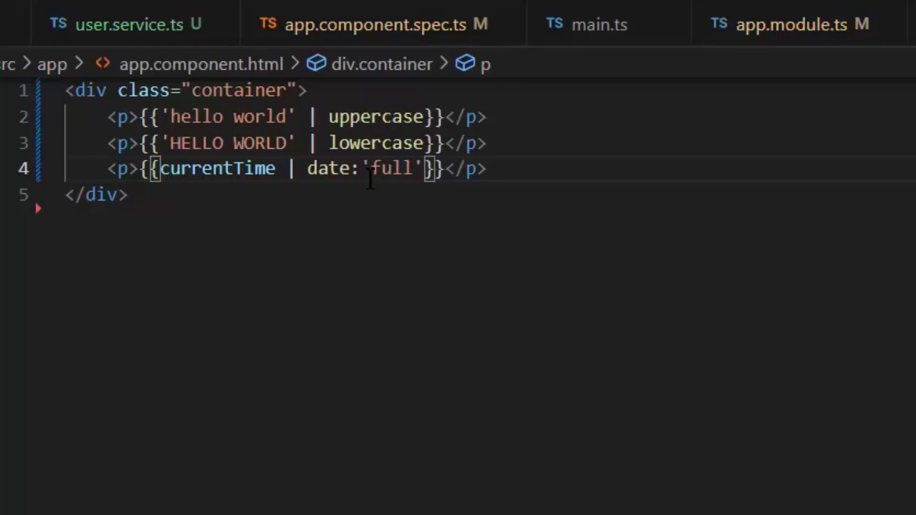
pyautogui.write('Date')
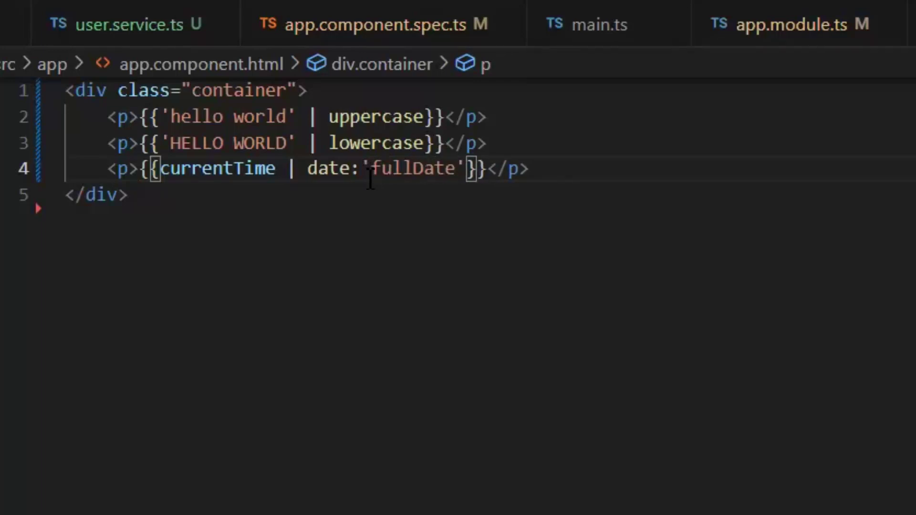
pyautogui.press('Down')
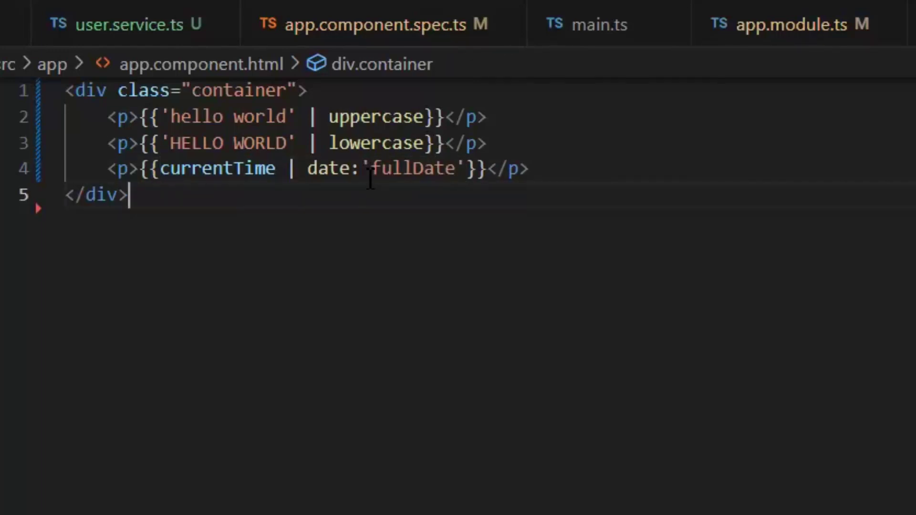
# - Duplicate the full date line and replace its currentTime with 0.175
pyautogui.press('Up')
pyautogui.hotkey('shift', 'alt', 'Down')
pyautogui.hotkey('ctrl', 'Left')
pyautogui.hotkey('ctrl', 'Left')
pyautogui.hotkey('ctrl', 'Left')
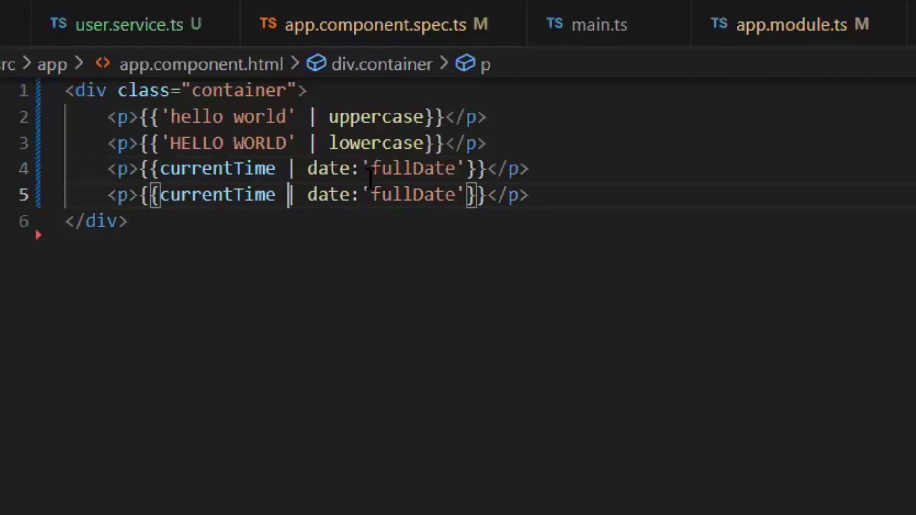
pyautogui.hotkey('ctrl', 'BackSpace')
pyautogui.hotkey('ctrl', 'BackSpace')
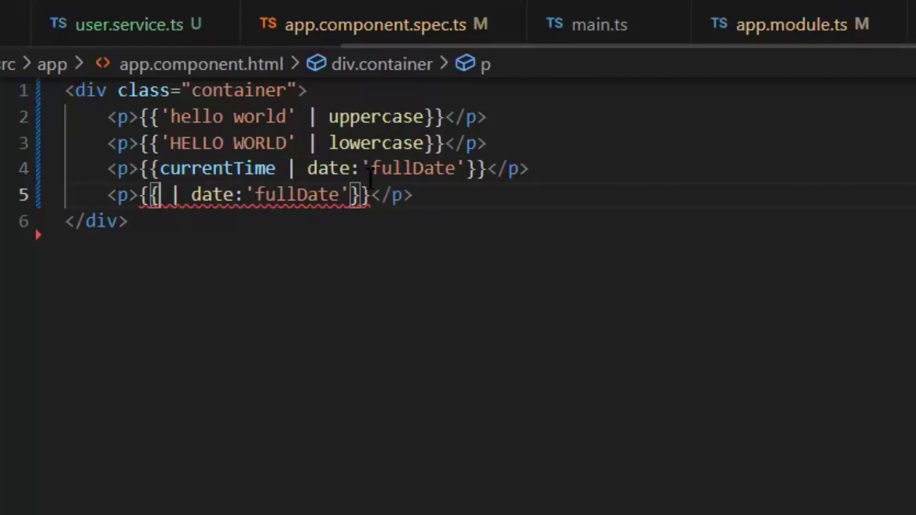
pyautogui.write('0.17')
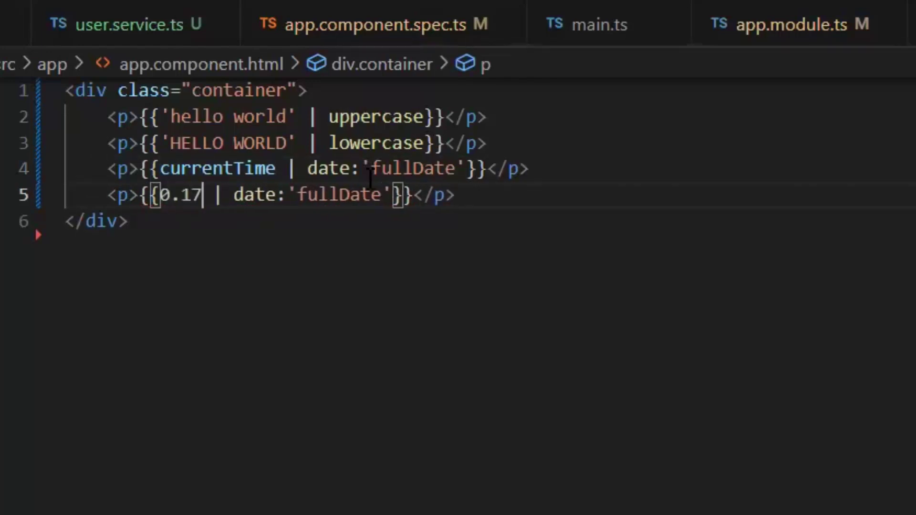
pyautogui.write('5')
# - Replace the copied line's date:'fullDate' pipe with percent
pyautogui.hotkey('ctrl', 'Right')
pyautogui.hotkey('ctrl', 'Right')
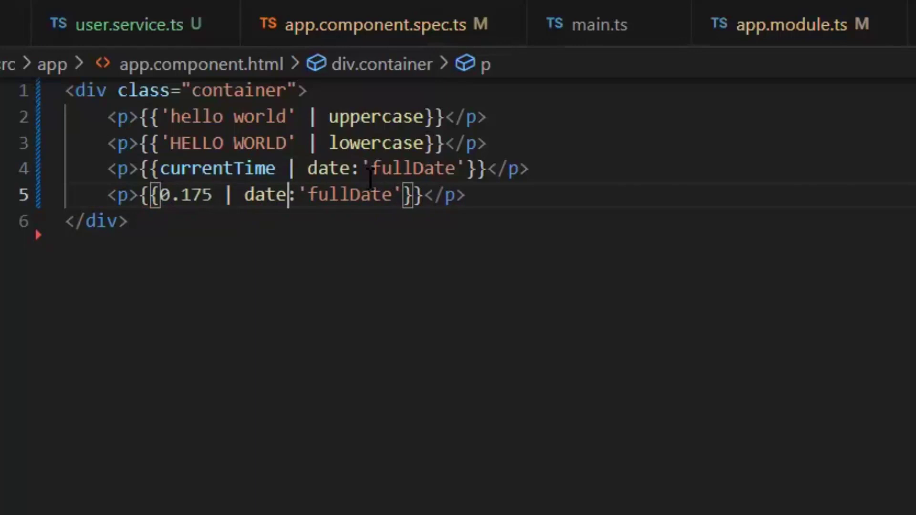
pyautogui.hotkey('ctrl', 'Left')
pyautogui.hotkey('ctrl', 'shift', 'Right')
pyautogui.hotkey('ctrl', 'shift', 'Right')
pyautogui.hotkey('ctrl', 'shift', 'Right')
pyautogui.hotkey('shift', 'Left')
pyautogui.hotkey('shift', 'Left')
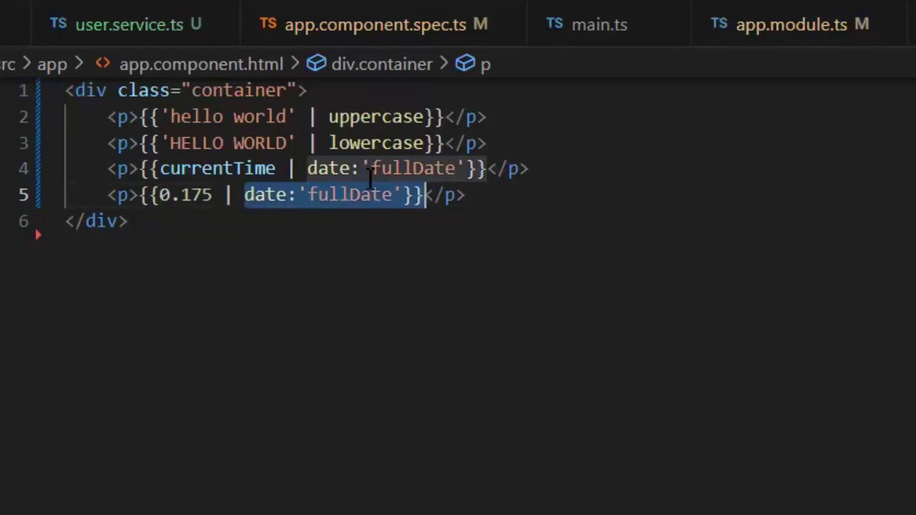
pyautogui.hotkey('shift', 'Left')
pyautogui.hotkey('shift', 'Left')
pyautogui.press('BackSpace')
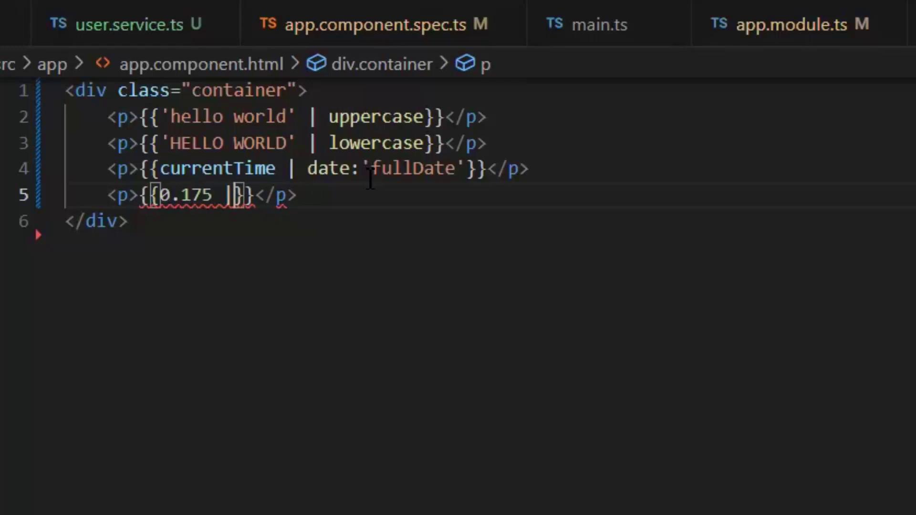
pyautogui.write('per')
pyautogui.press('Tab')
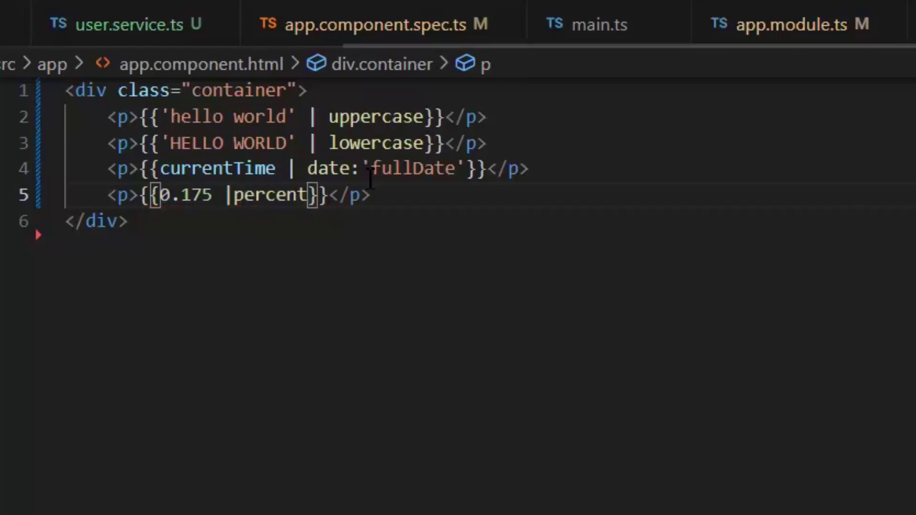
# - Duplicate the percent line and bring up app.component.ts
pyautogui.press('End')
pyautogui.hotkey('shift', 'alt', 'Down')
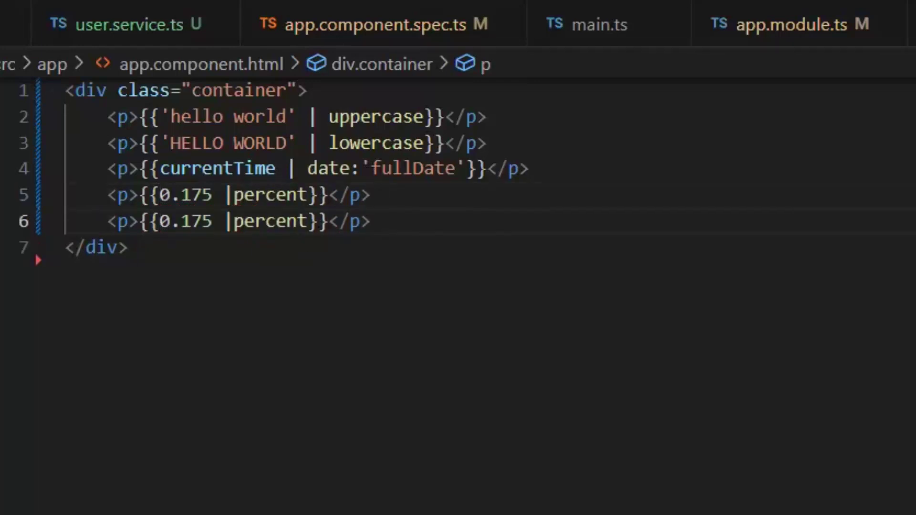
pyautogui.hotkey('ctrl', 'pageup')
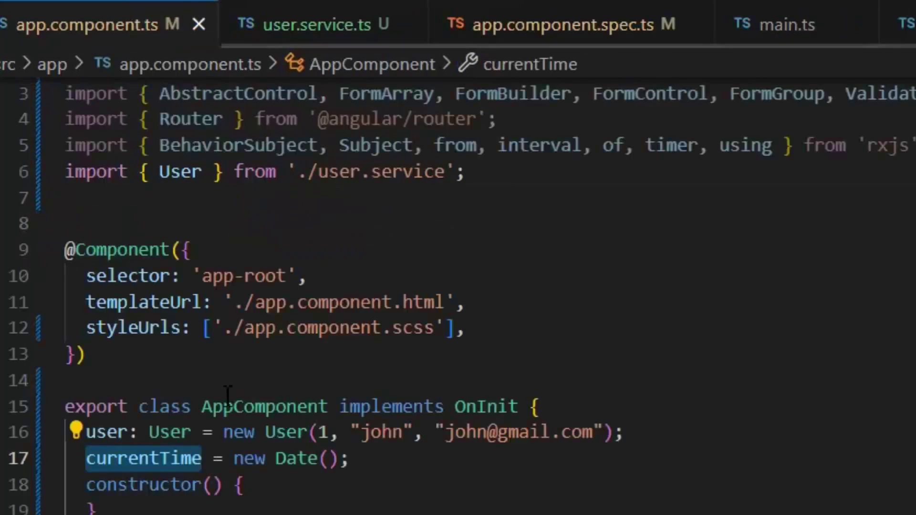
# - Turn line 6 into {{user | json}}, using the user property from app.component.ts
pyautogui.doubleClick(107, 433)
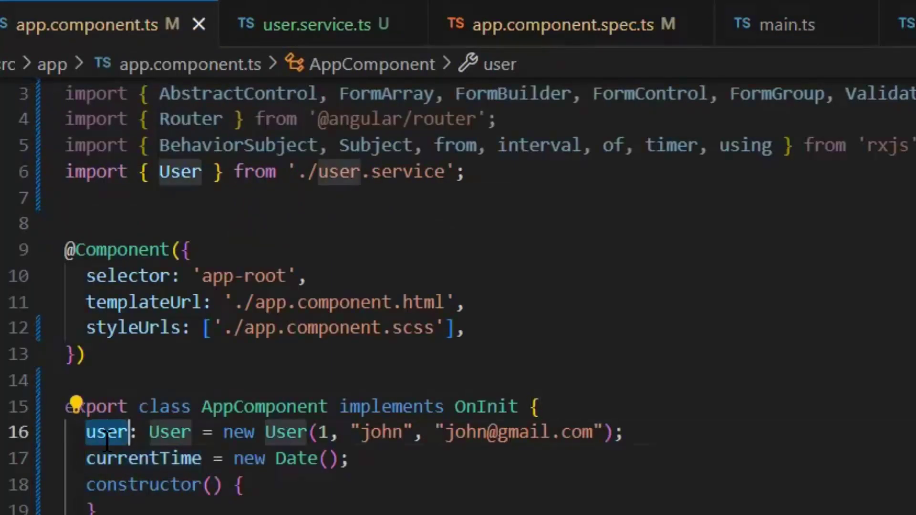
pyautogui.hotkey('ctrl', 'pagedown')
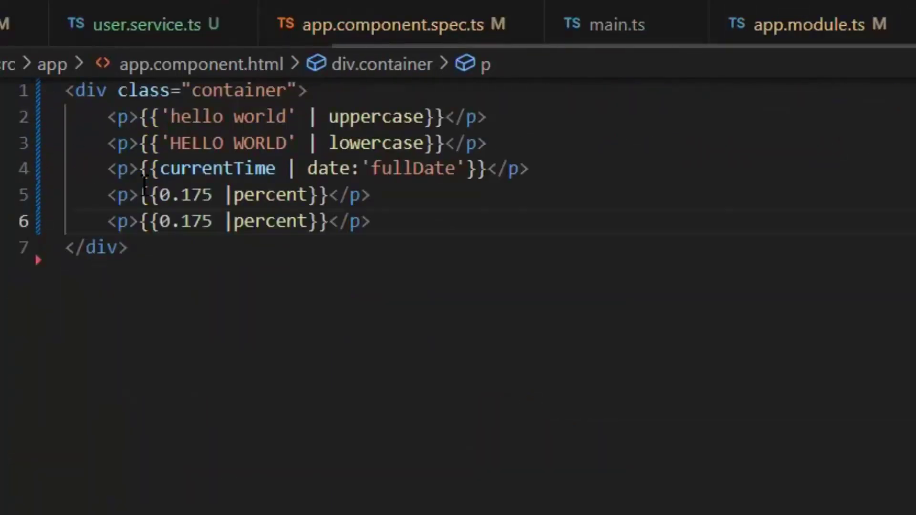
pyautogui.doubleClick(165, 221)
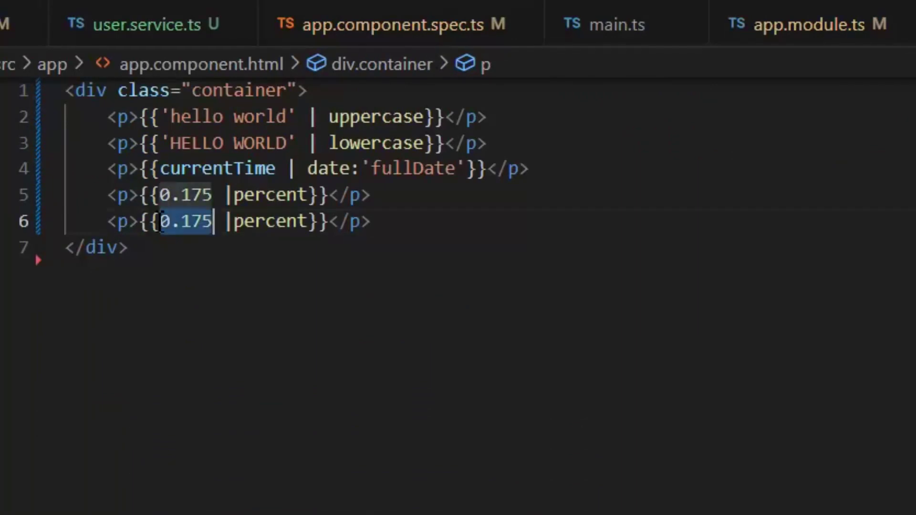
pyautogui.write('user')
pyautogui.doubleClick(270, 224)
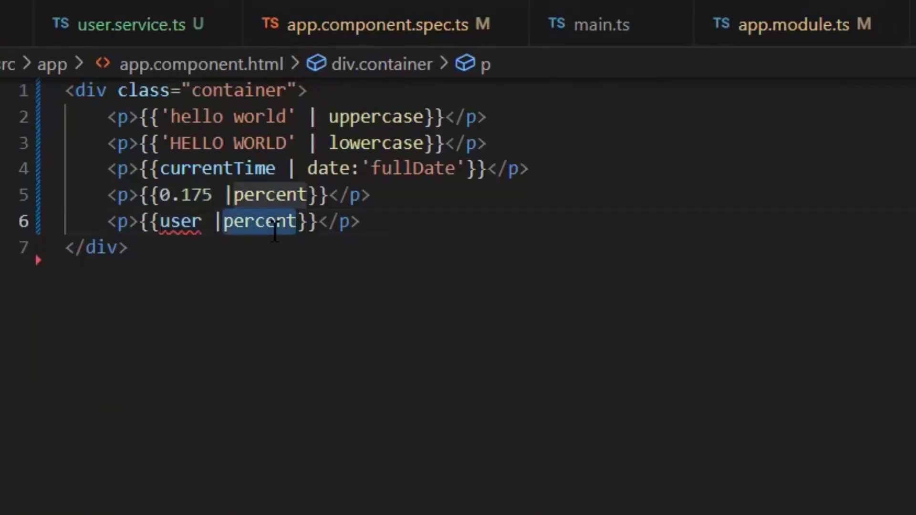
pyautogui.write('jo')
pyautogui.press('BackSpace')
pyautogui.write('son')
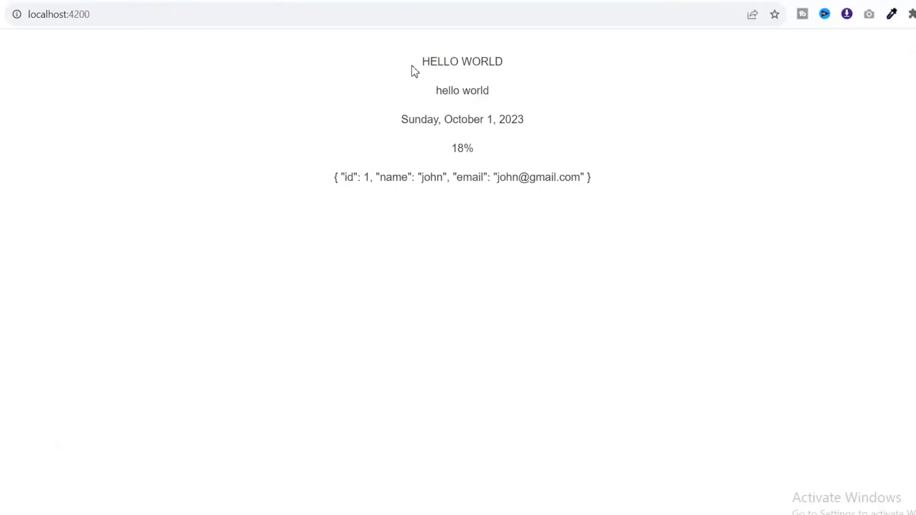
# - At localhost:4200, check the HELLO WORLD, hello world, full date, 18% and user JSON lines
pyautogui.moveTo(421, 62); pyautogui.dragTo(523, 68)
pyautogui.moveTo(429, 97); pyautogui.dragTo(530, 103)
pyautogui.click(396, 125)
pyautogui.moveTo(395, 125); pyautogui.dragTo(508, 116)
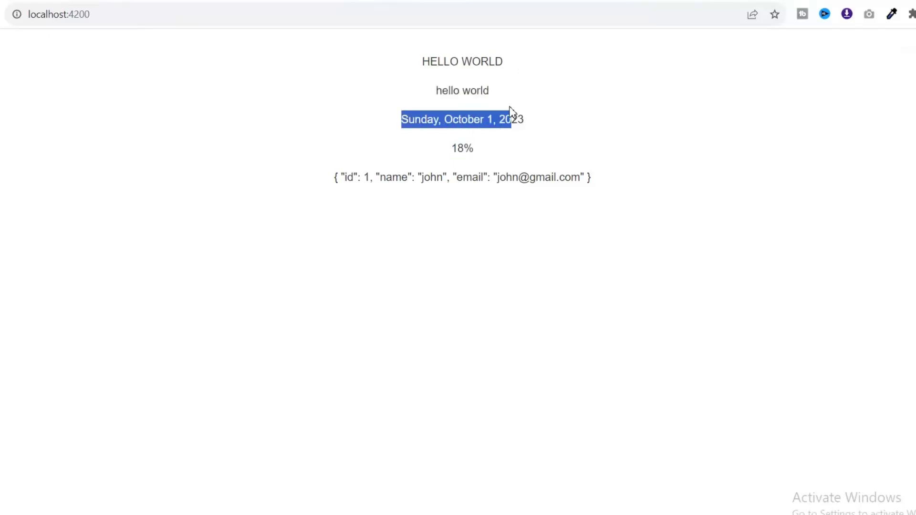
pyautogui.click(495, 120)
pyautogui.moveTo(447, 150); pyautogui.dragTo(467, 146)
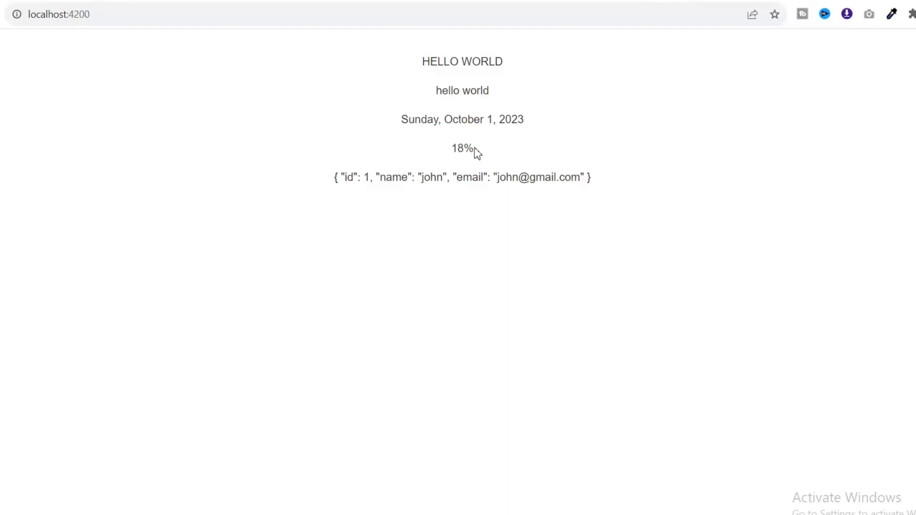
pyautogui.click(443, 148)
pyautogui.moveTo(333, 178); pyautogui.dragTo(487, 177)
pyautogui.tripleClick(601, 177)
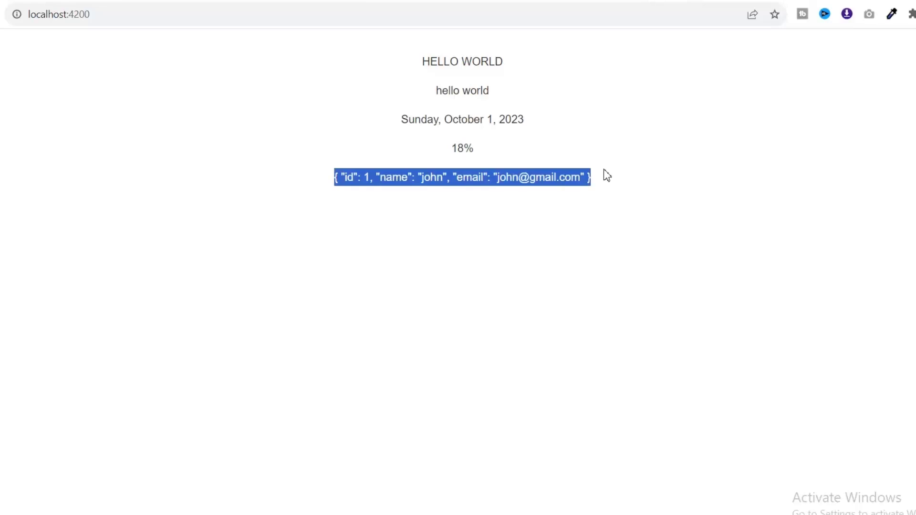
pyautogui.hotkey('alt', 'Tab')
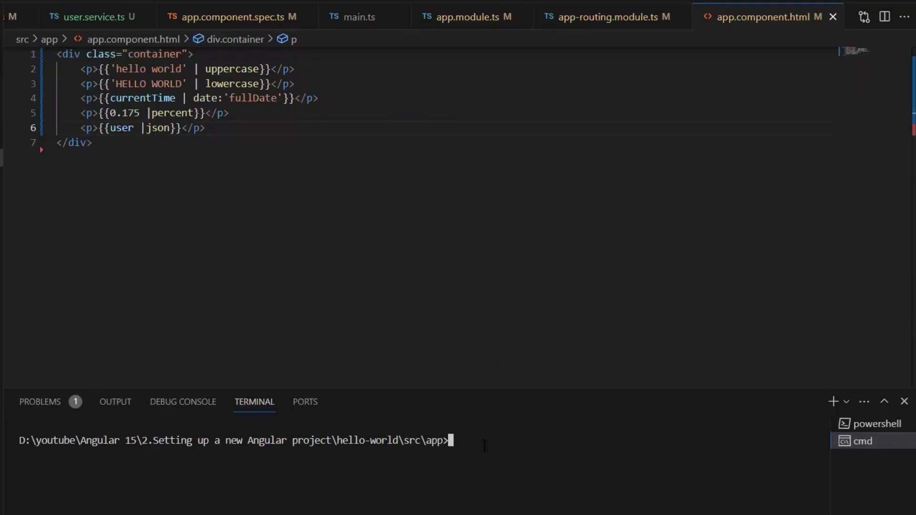
pyautogui.write('ng')
pyautogui.write(' g')
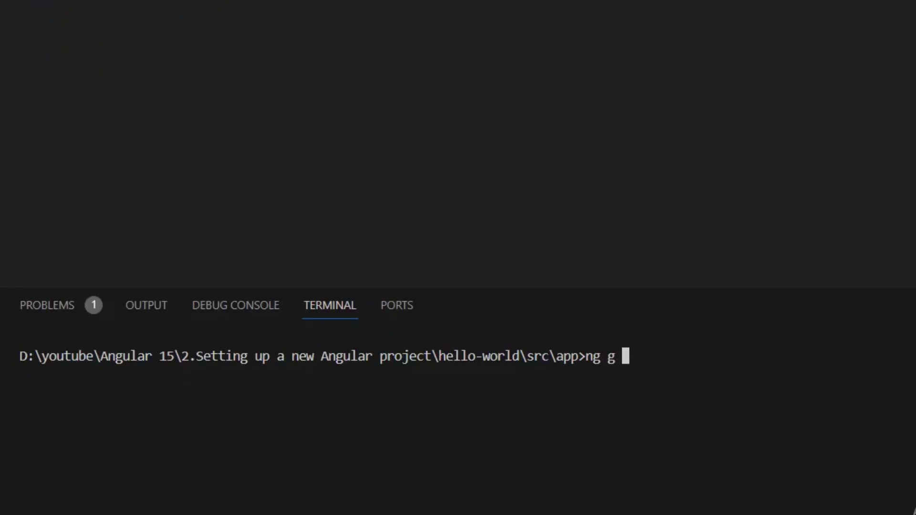
pyautogui.write(' pipe')
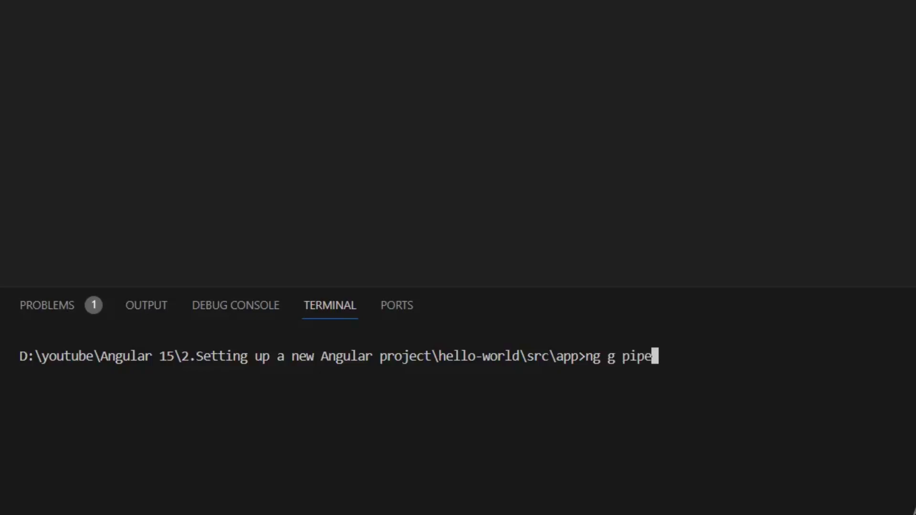
pyautogui.write(' truct')
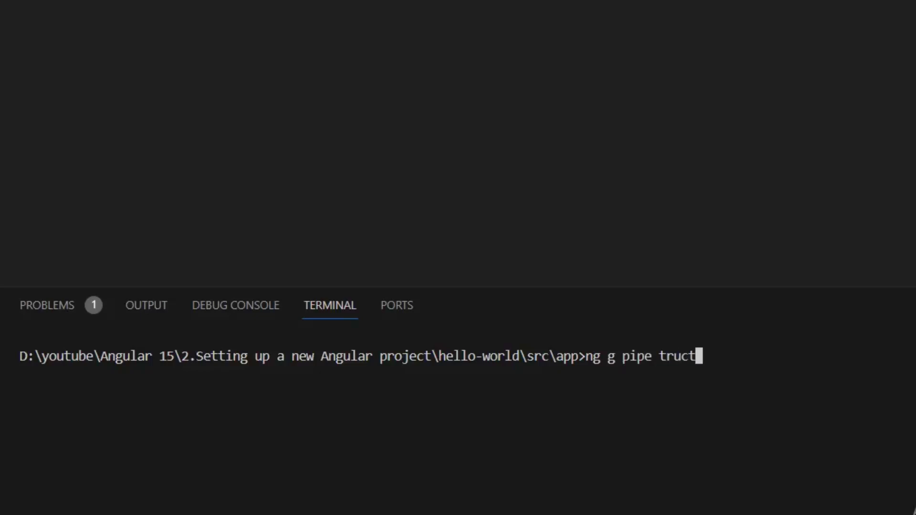
# - Run ng g pipe truncate in the integrated terminal
pyautogui.press('BackSpace')
pyautogui.press('BackSpace')
pyautogui.write('ncate')
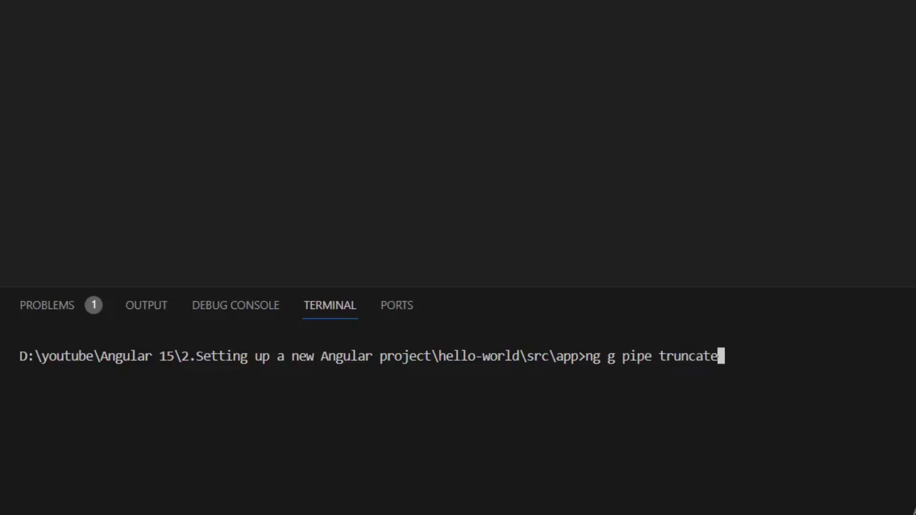
pyautogui.press('Return')
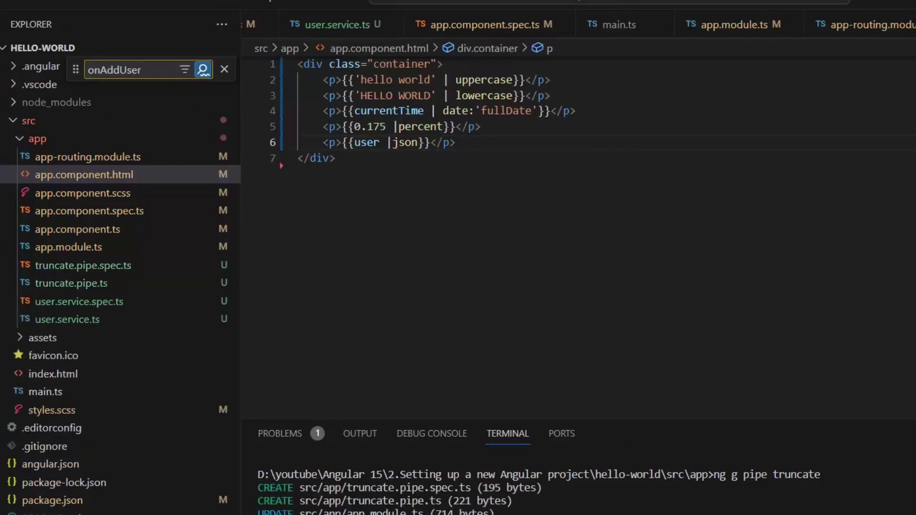
# - Open truncate.pipe.ts from the Explorer and select PipeTransform
pyautogui.click(92, 283)
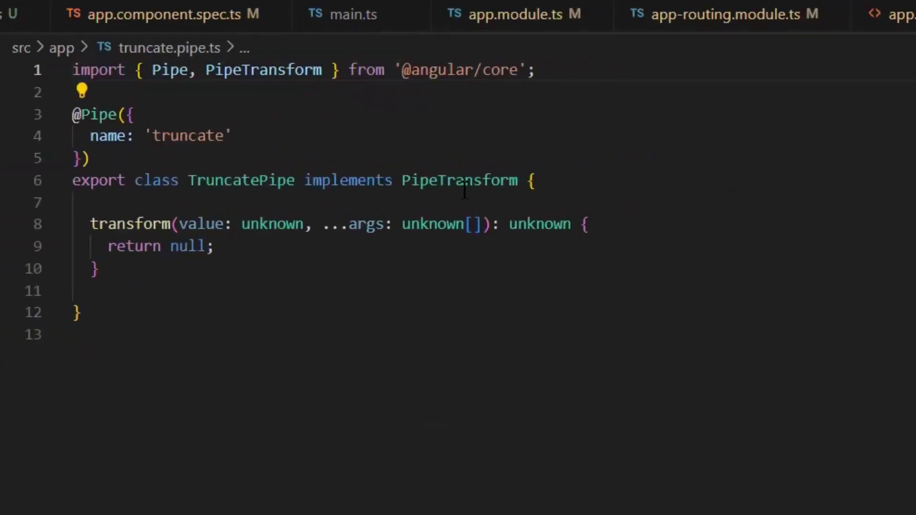
pyautogui.doubleClick(465, 180)
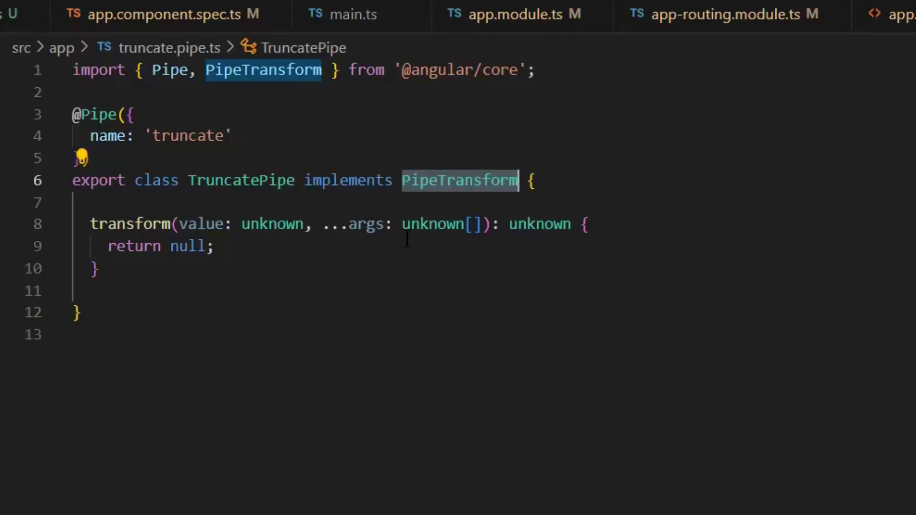
# - Replace transform's ...args with length: number = 5 and make the return type string
pyautogui.moveTo(367, 224)
pyautogui.moveTo(322, 224); pyautogui.dragTo(487, 225)
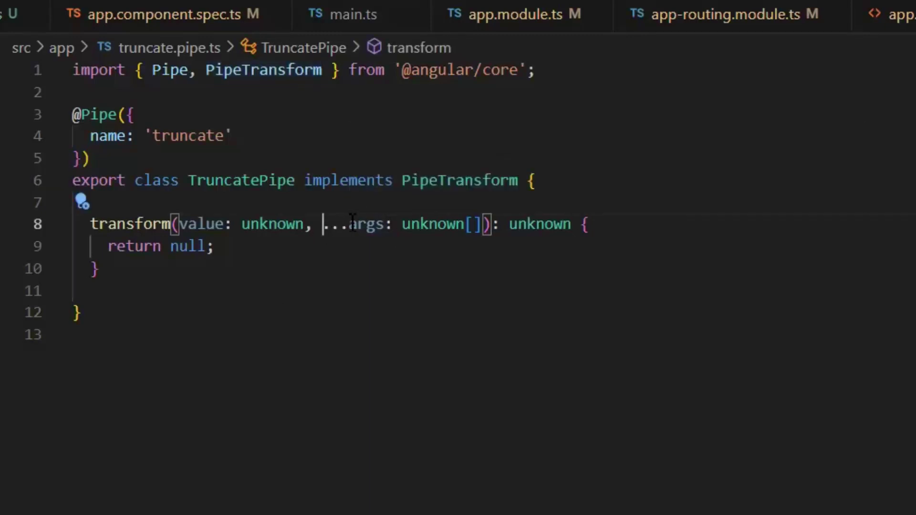
pyautogui.press('BackSpace')
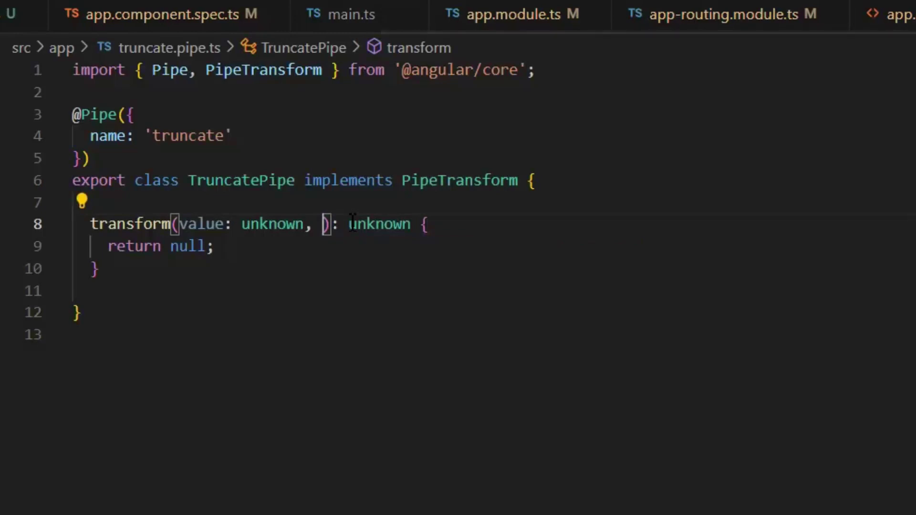
pyautogui.write('leng')
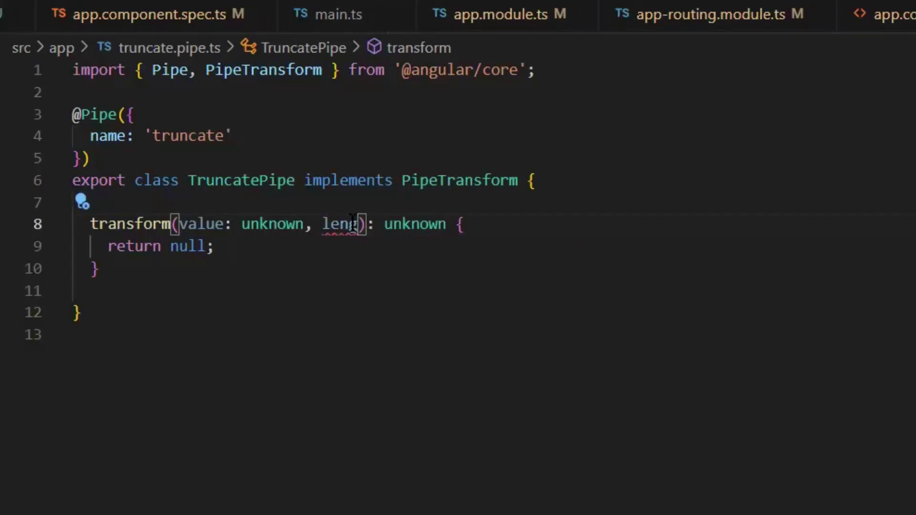
pyautogui.write('th:')
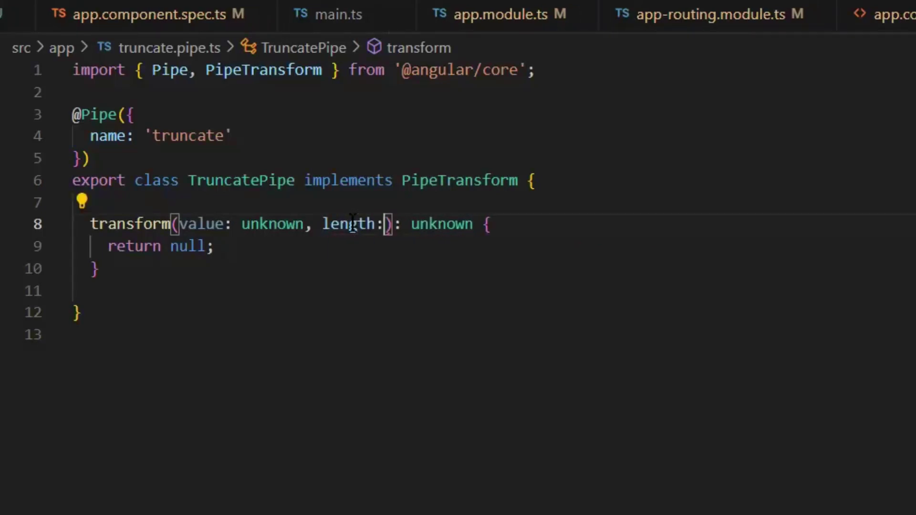
pyautogui.write('number:5')
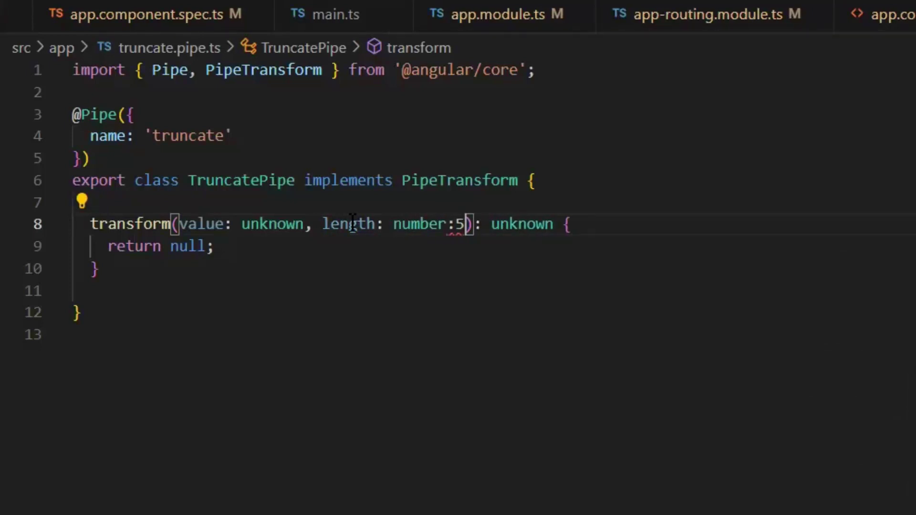
pyautogui.press('Right')
pyautogui.press('Right')
pyautogui.press('Right')
pyautogui.hotkey('ctrl', 'shift', 'Right')
pyautogui.press('BackSpace')
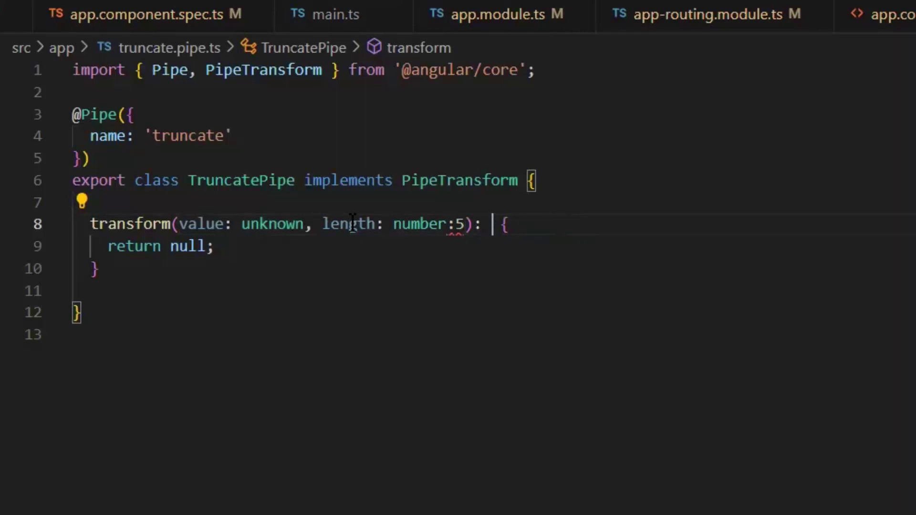
pyautogui.write('str')
pyautogui.press('Tab')
# - Fix the spacing around length's default of 5 and delete the return null statement
pyautogui.hotkey('ctrl', 'Left')
pyautogui.hotkey('ctrl', 'Left')
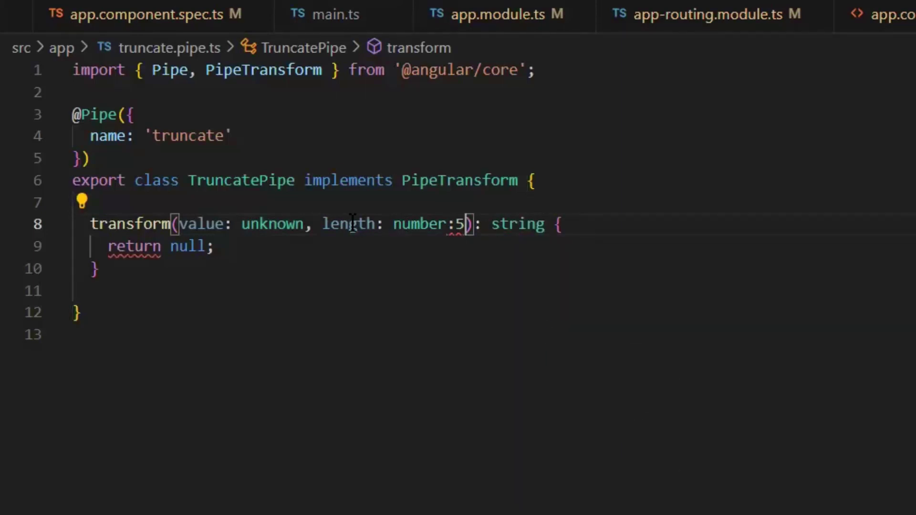
pyautogui.press('Left')
pyautogui.hotkey('shift', 'Left')
pyautogui.hotkey('shift', 'Left')
pyautogui.write('=')
pyautogui.press('Left')
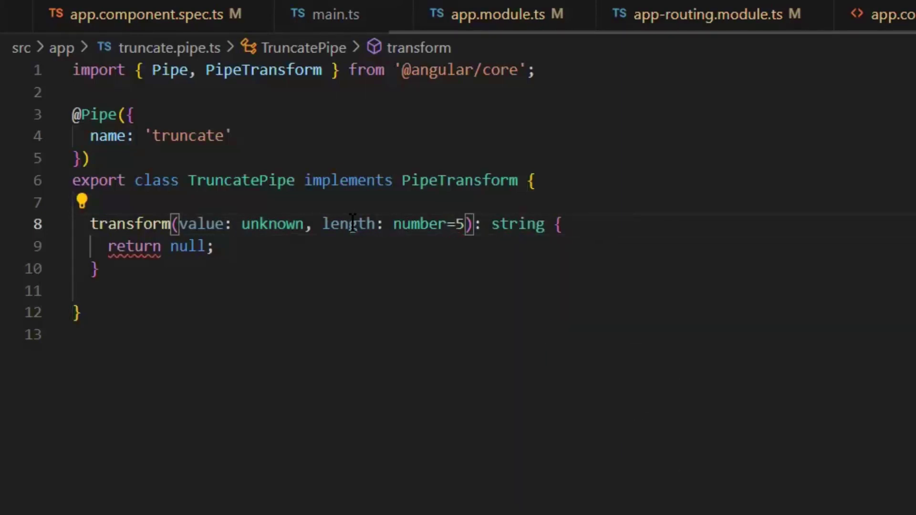
pyautogui.press('Right')
pyautogui.press('Right')
pyautogui.press('Left')
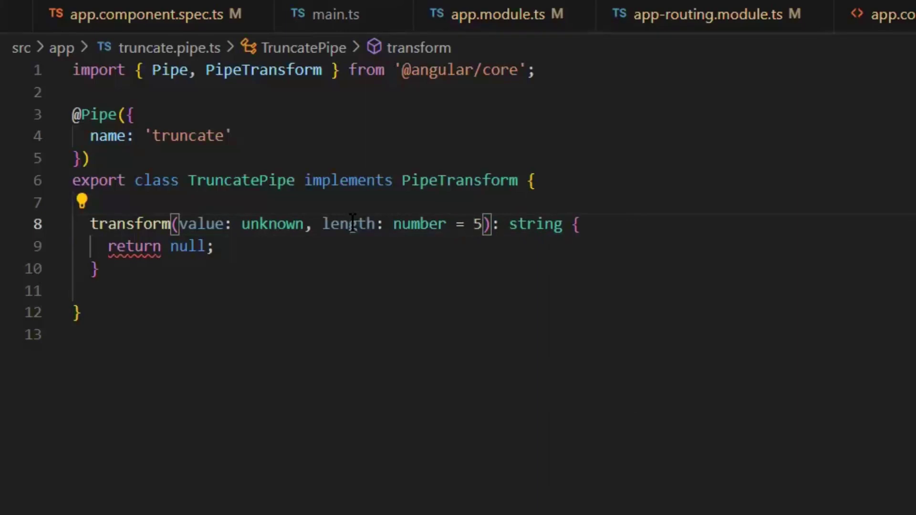
pyautogui.press('Down')
pyautogui.hotkey('shift', 'End')
pyautogui.press('BackSpace')
pyautogui.write('if')
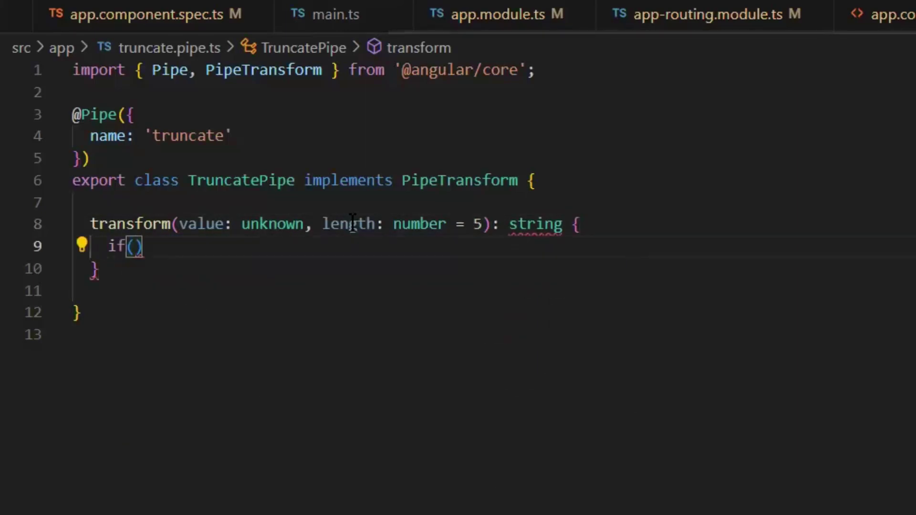
pyautogui.write('!value')
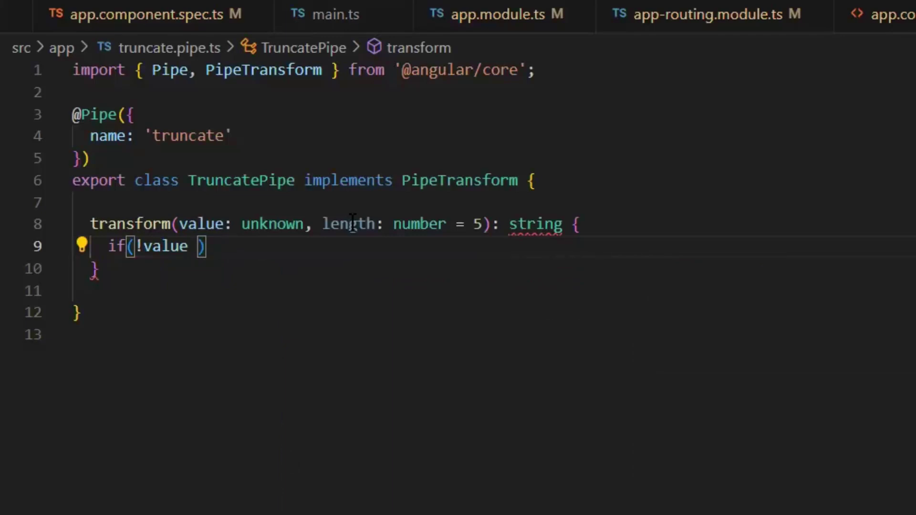
pyautogui.write(' || ty')
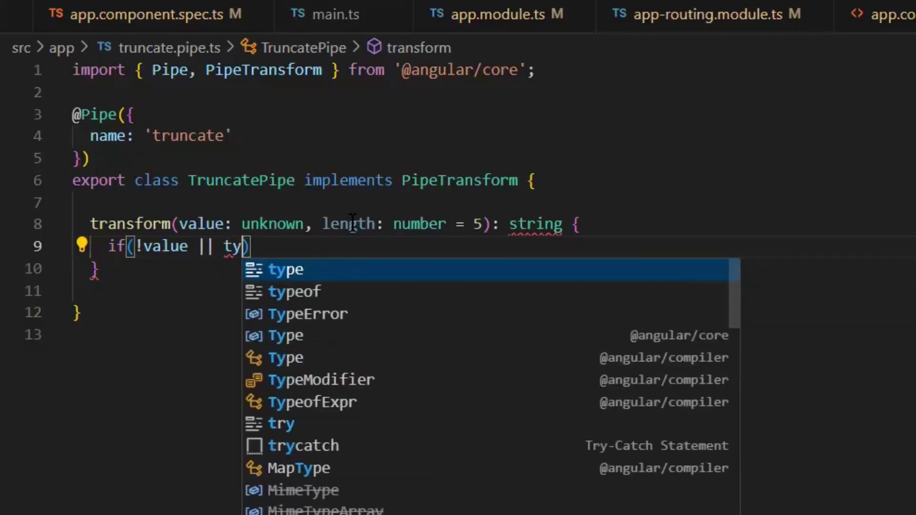
pyautogui.write('pe of')
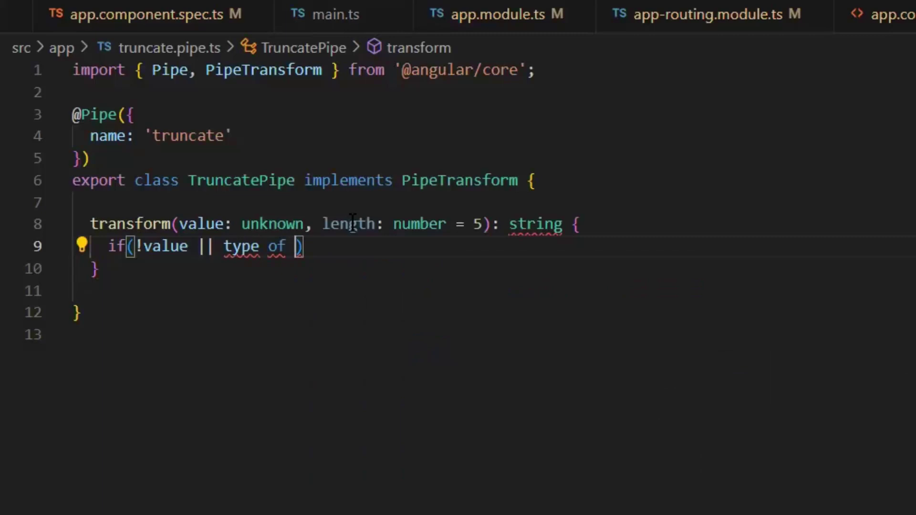
# - Write the if condition checking that value is a 'string', and reformat the code
pyautogui.press('BackSpace')
pyautogui.press('BackSpace')
pyautogui.press('BackSpace')
pyautogui.write('of value ')
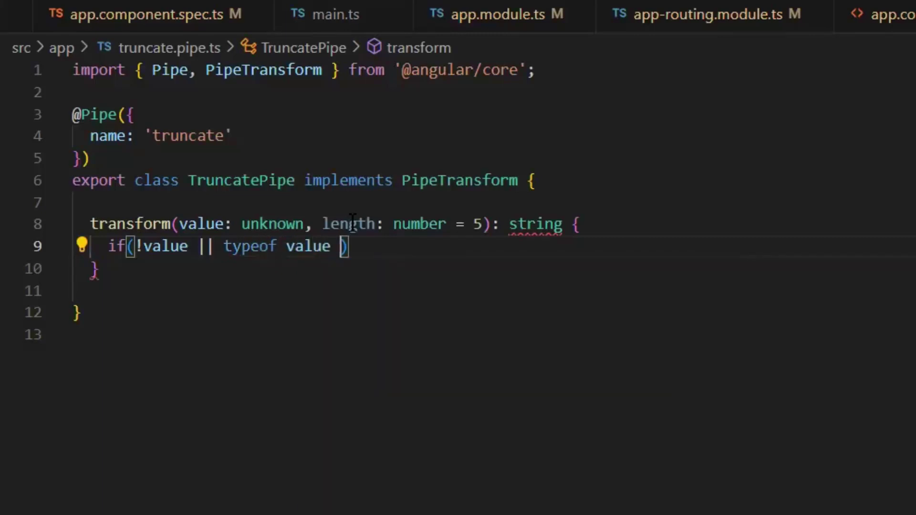
pyautogui.write("!='string")
pyautogui.press('Right')
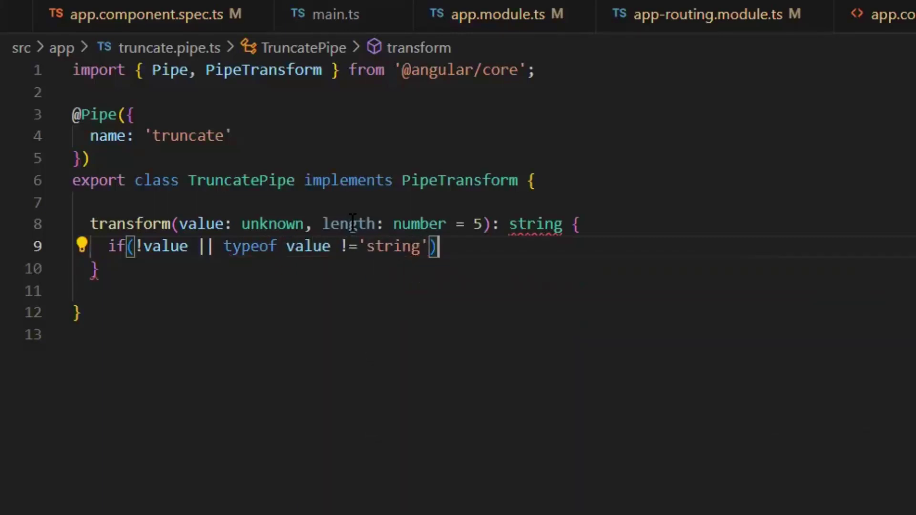
pyautogui.press('End')
pyautogui.press('Return')
pyautogui.write("return ''")
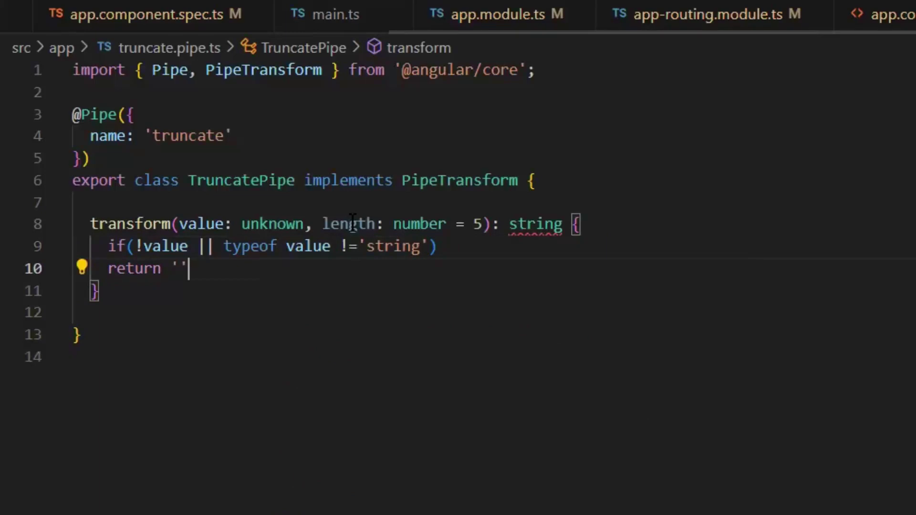
pyautogui.write(';')
pyautogui.hotkey('shift', 'alt', 'f')
# - Return value.substring(0, length) + '...' for longer strings and save truncate.pipe.ts
pyautogui.press('Return')
pyautogui.write('re')
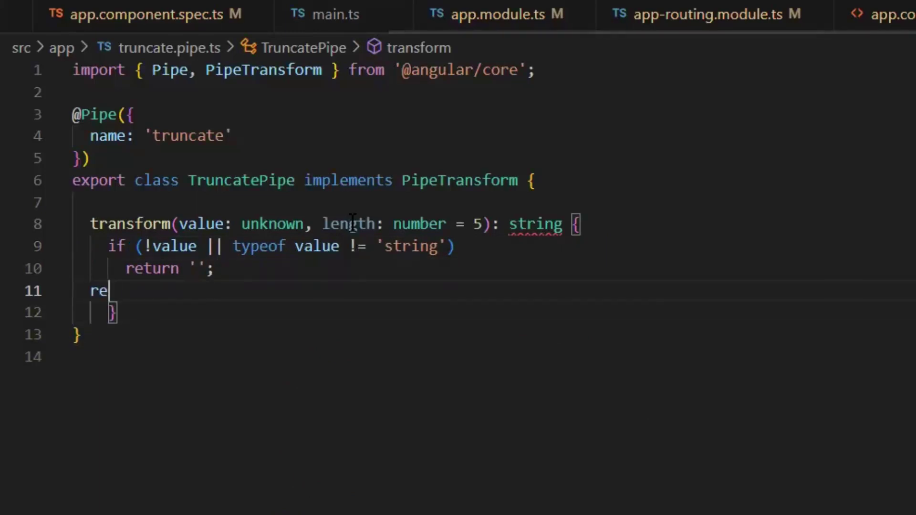
pyautogui.write('turn ')
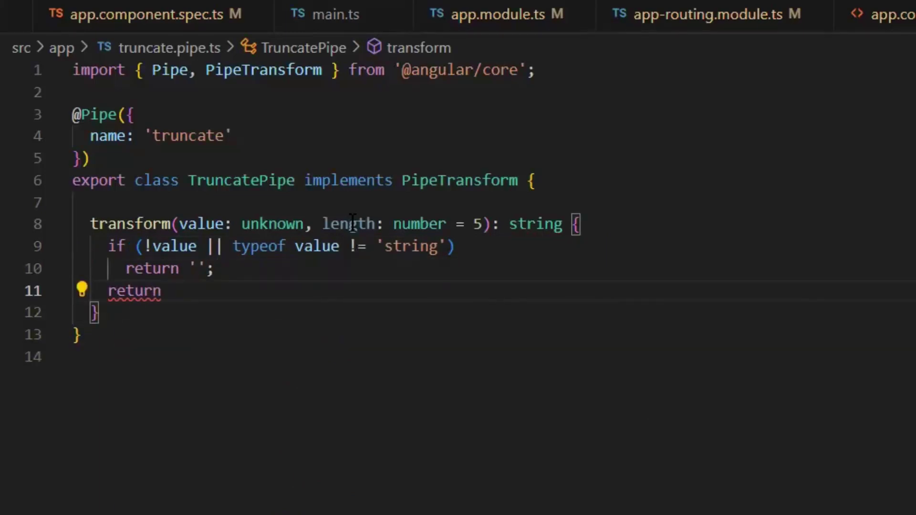
pyautogui.write('value.l')
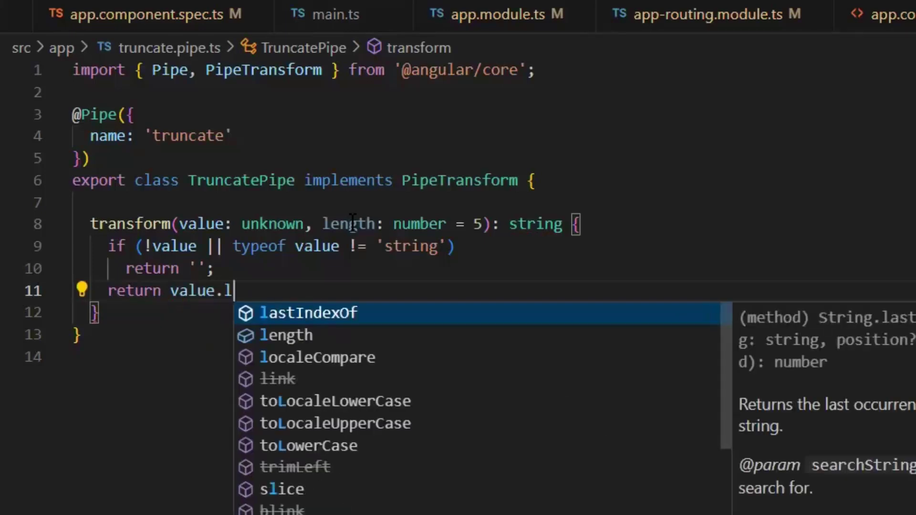
pyautogui.write('ength>')
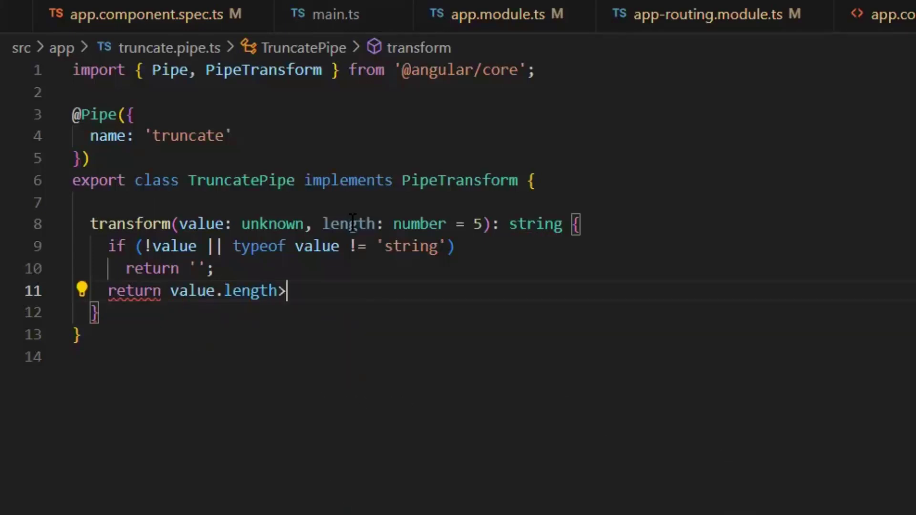
pyautogui.write('length')
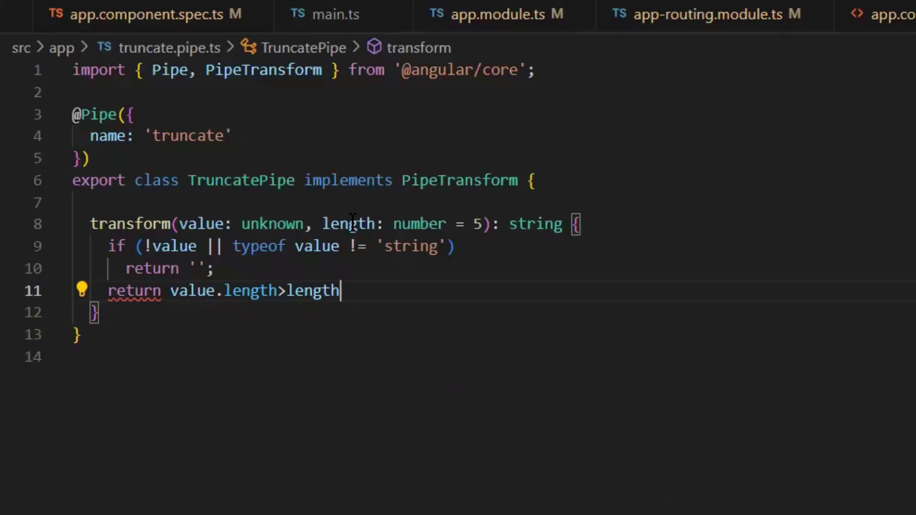
pyautogui.write('? value')
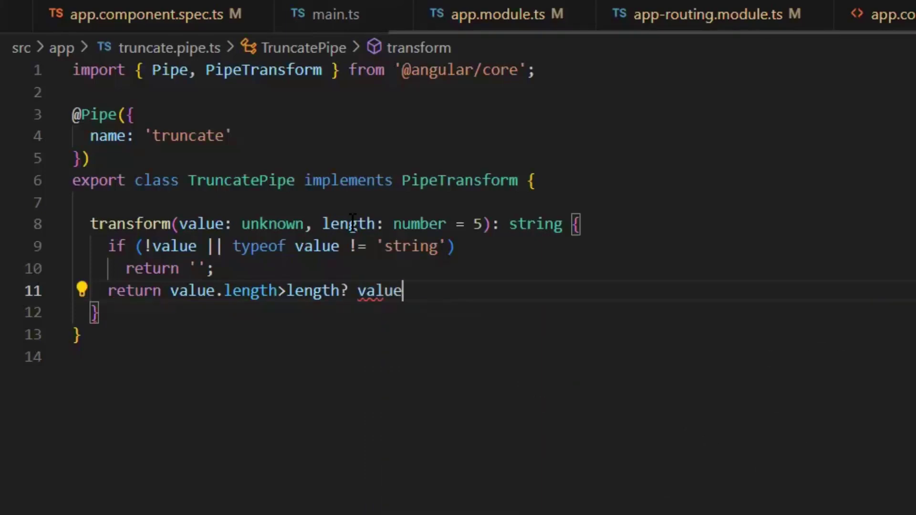
pyautogui.write('.su')
pyautogui.press('Tab')
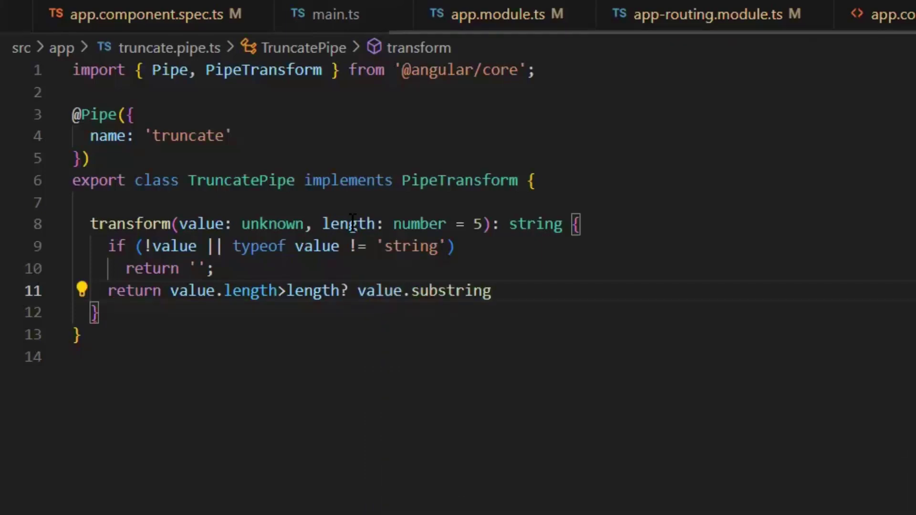
pyautogui.write('(0,length')
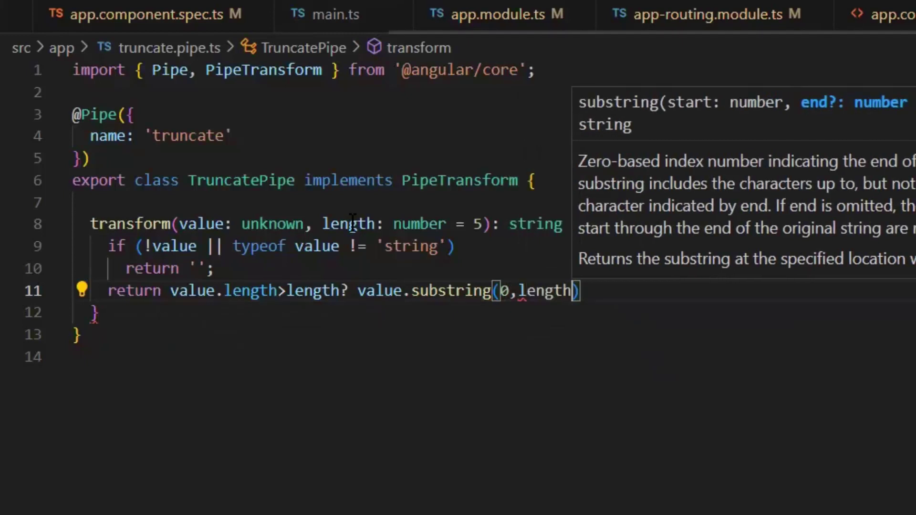
pyautogui.press('Right')
pyautogui.write("+'...'")
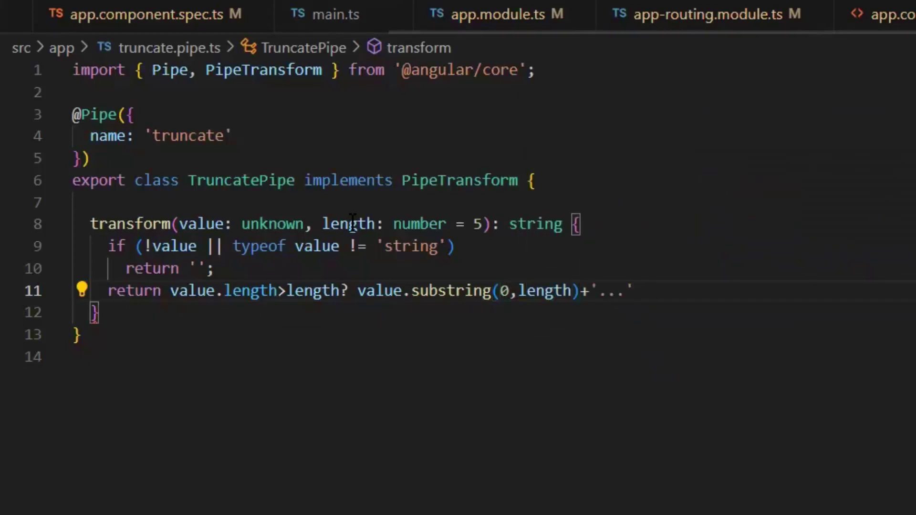
pyautogui.write(':')
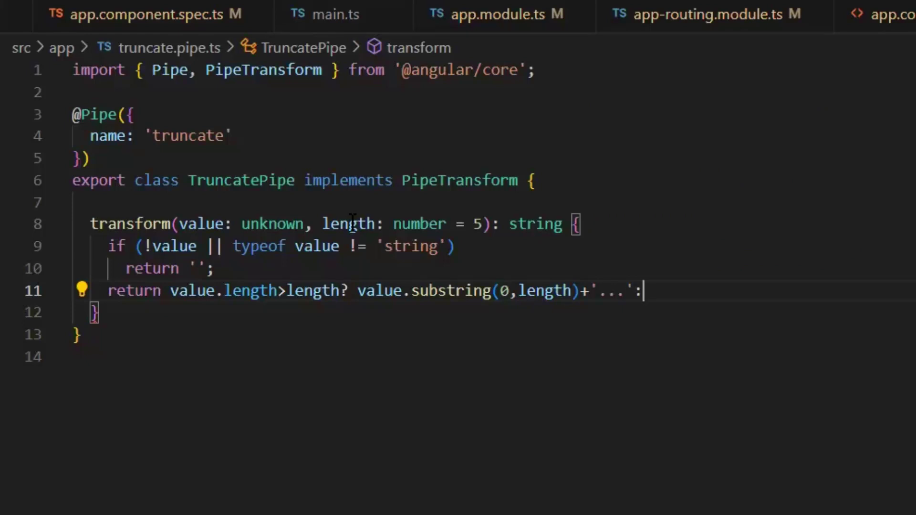
pyautogui.write('v')
pyautogui.press('Return')
pyautogui.write(';')
pyautogui.hotkey('ctrl', 's')
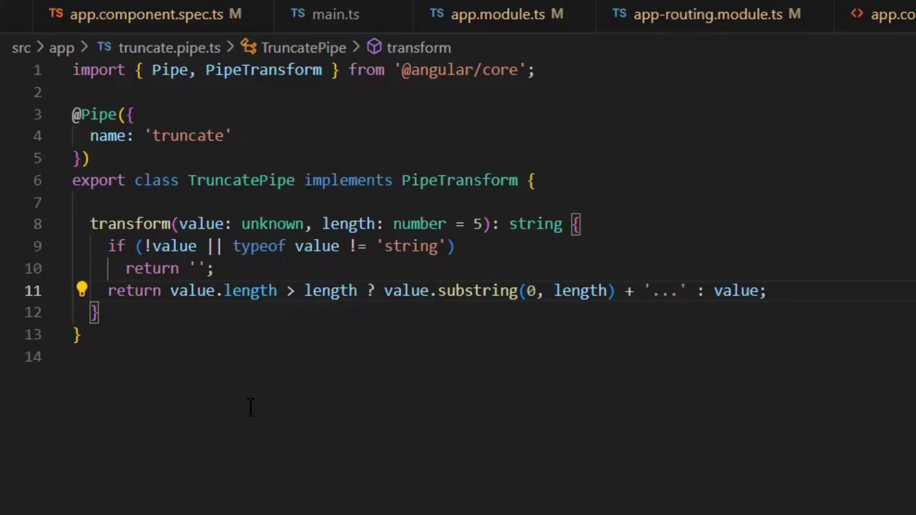
# - Type the value parameter as string, then review the length parameter and truncate name
pyautogui.doubleClick(255, 225)
pyautogui.write('string')
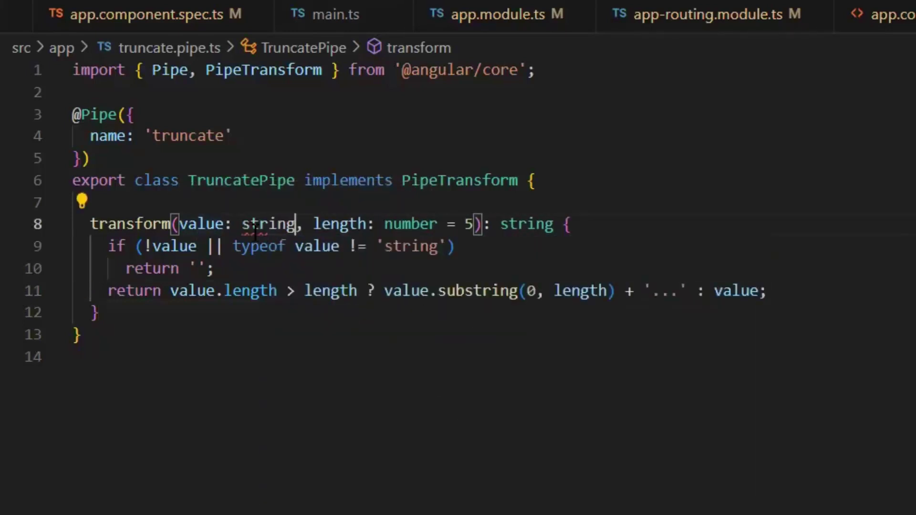
pyautogui.click(332, 224)
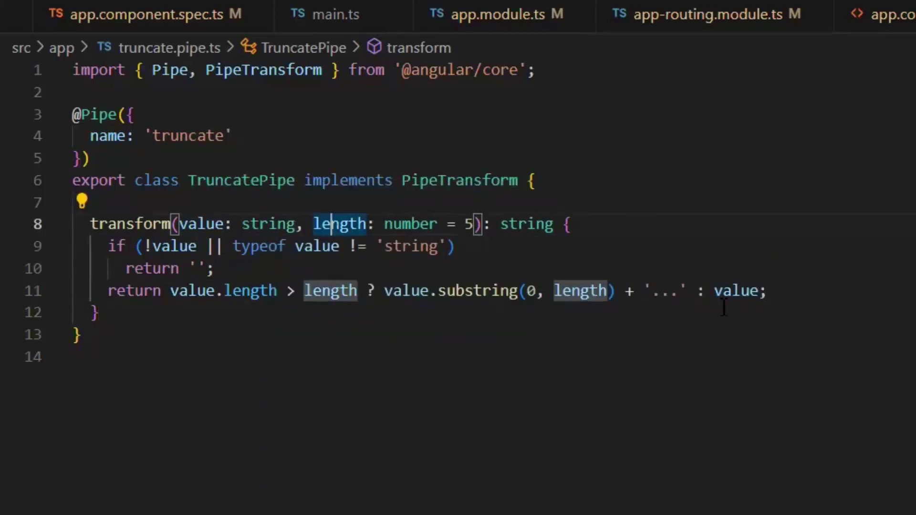
pyautogui.doubleClick(185, 136)
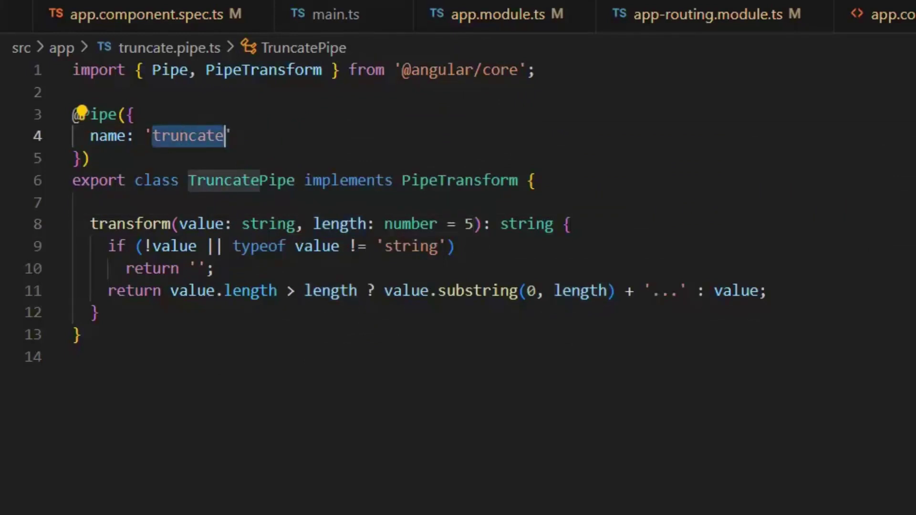
# - Duplicate the json line in app.component.html and turn the copy into a long string piped through truncate
pyautogui.hotkey('ctrl', 'Tab')
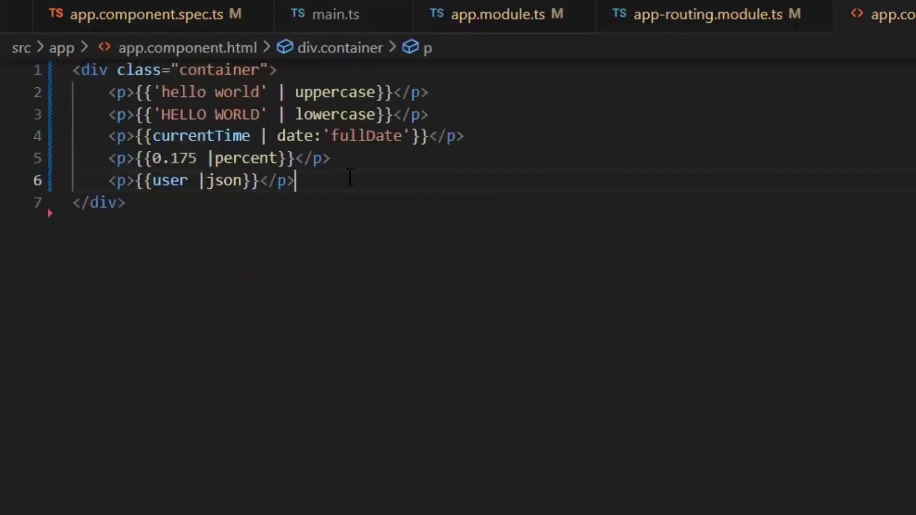
pyautogui.hotkey('shift', 'alt', 'Down')
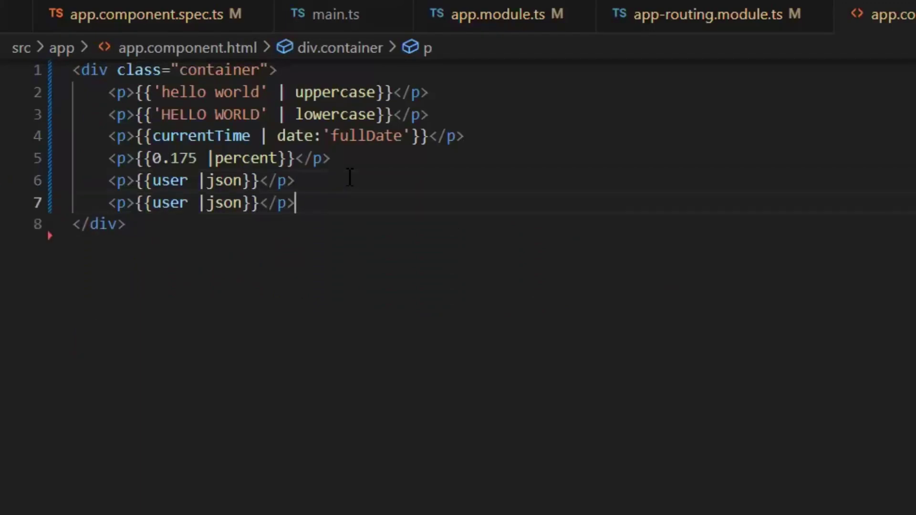
pyautogui.press('Left')
pyautogui.press('Left')
pyautogui.press('Left')
pyautogui.press('Left')
pyautogui.press('Left')
pyautogui.hotkey('ctrl', 'shift', 'Left')
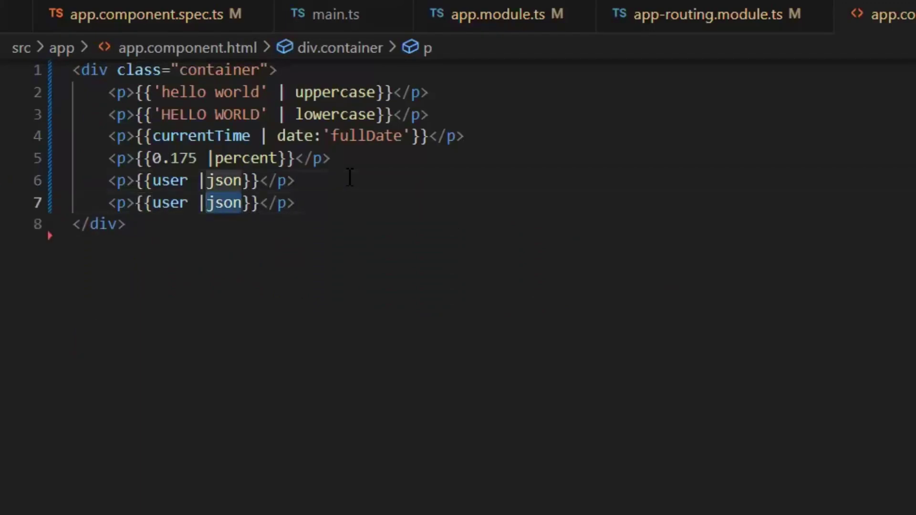
pyautogui.write('tr')
pyautogui.press('Tab')
pyautogui.hotkey('ctrl', 'Left')
pyautogui.hotkey('ctrl', 'Left')
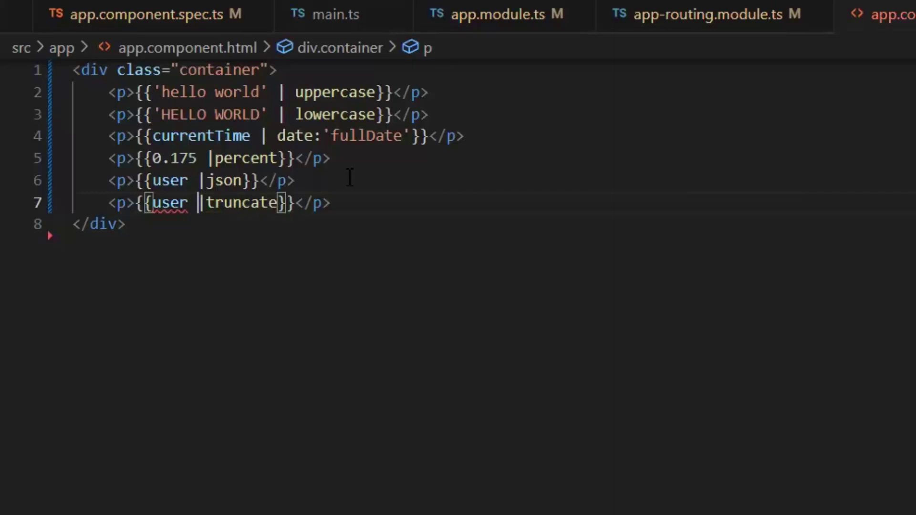
pyautogui.press('Left')
pyautogui.hotkey('ctrl', 'shift', 'Left')
pyautogui.write("'")
pyautogui.press('Left')
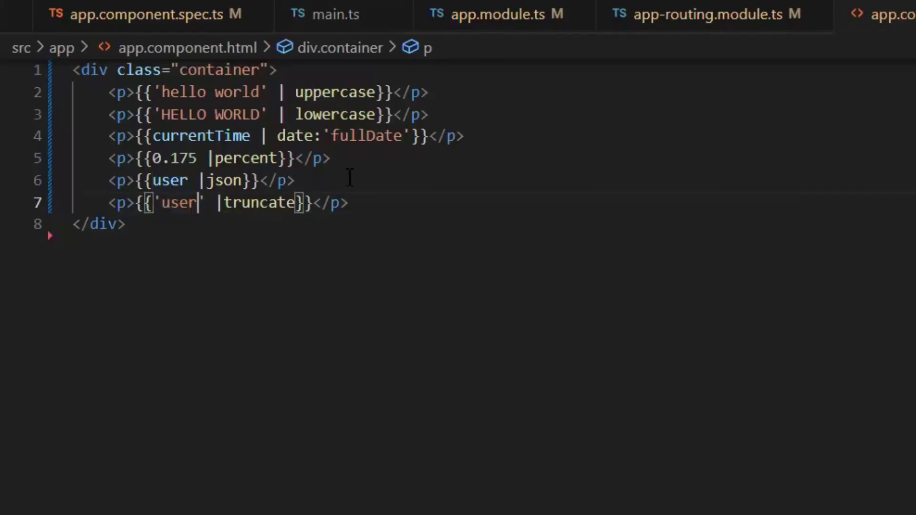
pyautogui.hotkey('ctrl', 'shift', 'Left')
pyautogui.press('BackSpace')
pyautogui.write('this is logn')
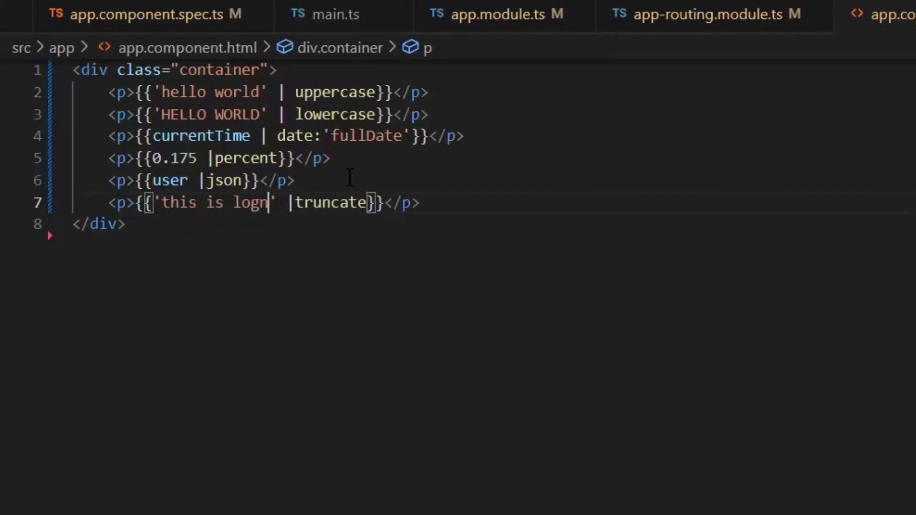
pyautogui.press('BackSpace')
pyautogui.write('ng string')
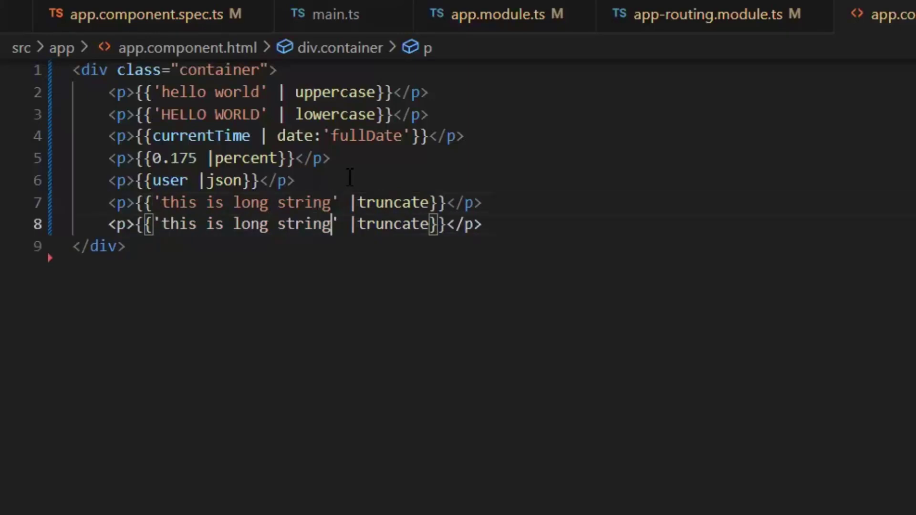
# - Add a second truncate line whose string is just 'this'
pyautogui.hotkey('shift', 'alt', 'Down')
pyautogui.hotkey('ctrl', 'Left')
pyautogui.hotkey('ctrl', 'Left')
pyautogui.hotkey('ctrl', 'Left')
pyautogui.hotkey('ctrl', 'shift', 'Left')
pyautogui.hotkey('ctrl', 'shift', 'Left')
pyautogui.hotkey('ctrl', 'shift', 'Right')
pyautogui.press('BackSpace')
pyautogui.hotkey('ctrl', 'shift', 'Left')
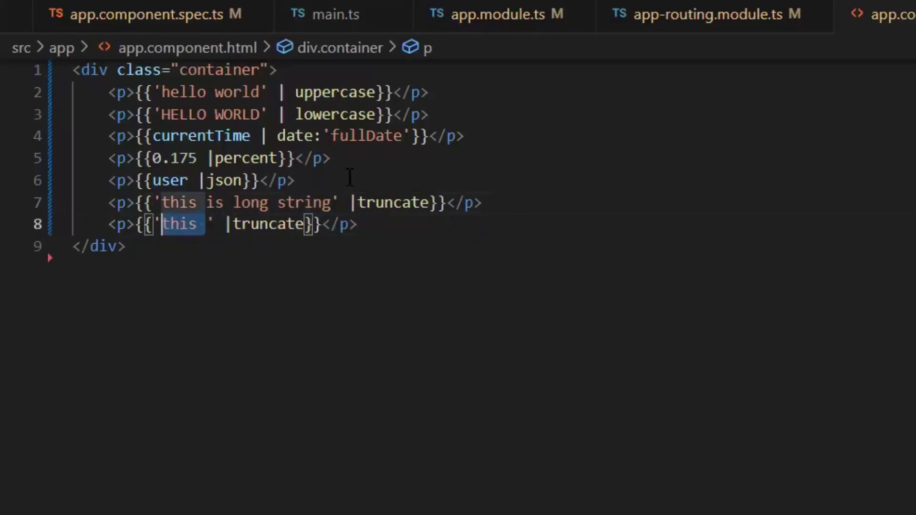
pyautogui.press('Right')
# - Add a third truncate line with a longer string and a length limit of 20
pyautogui.hotkey('shift', 'alt', 'Down')
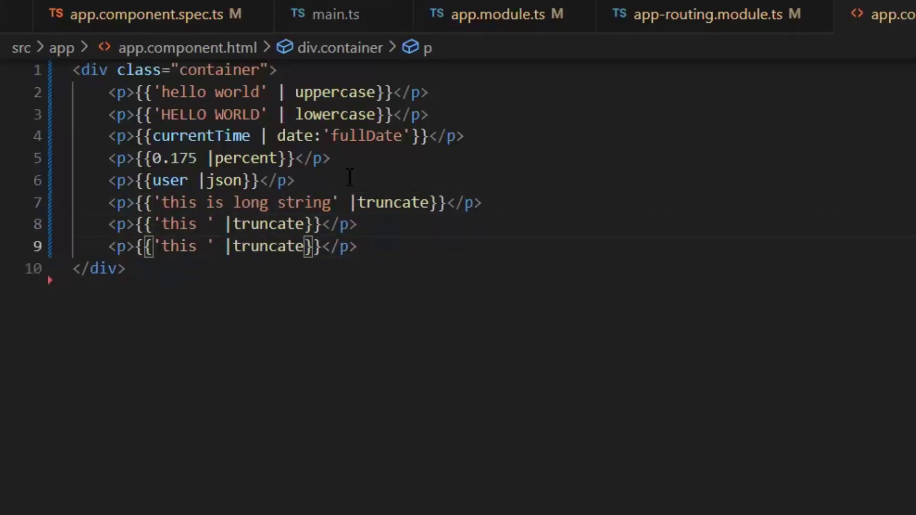
pyautogui.write('is more then ')
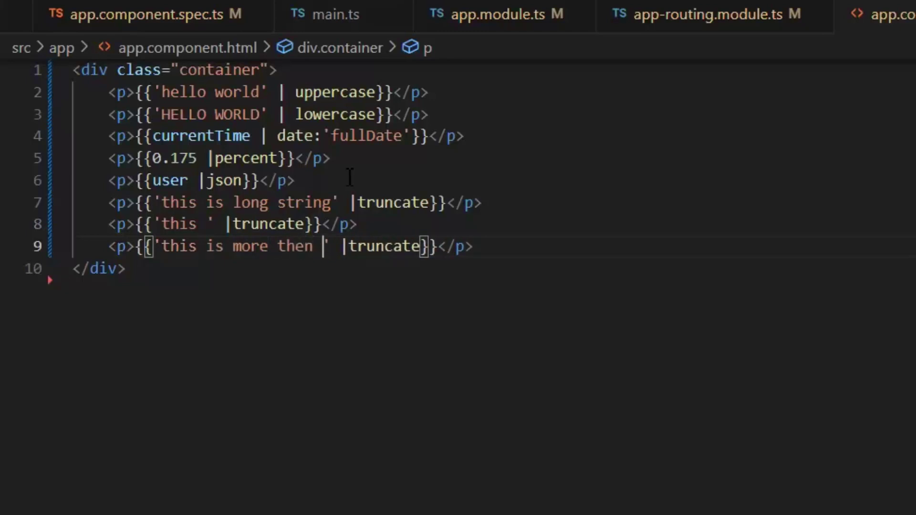
pyautogui.write('20 charac')
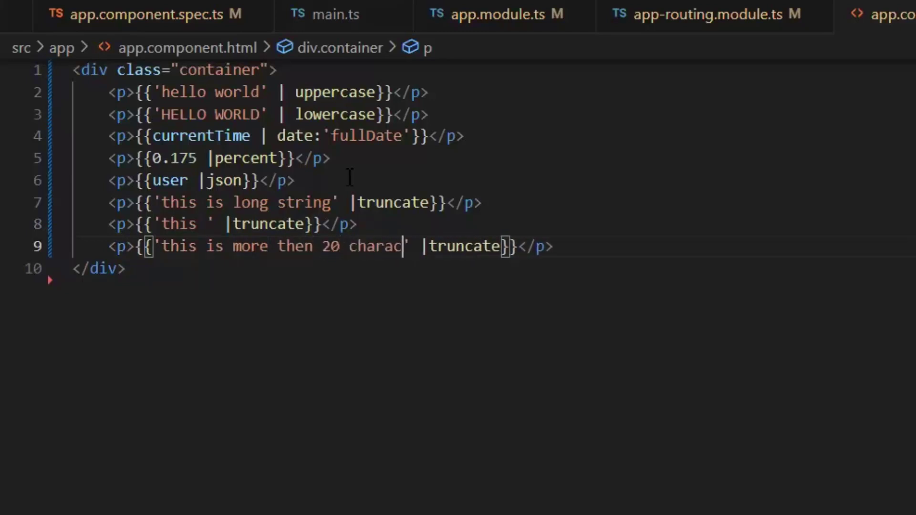
pyautogui.write('hte')
pyautogui.press('BackSpace')
pyautogui.press('BackSpace')
pyautogui.press('BackSpace')
pyautogui.write('ters')
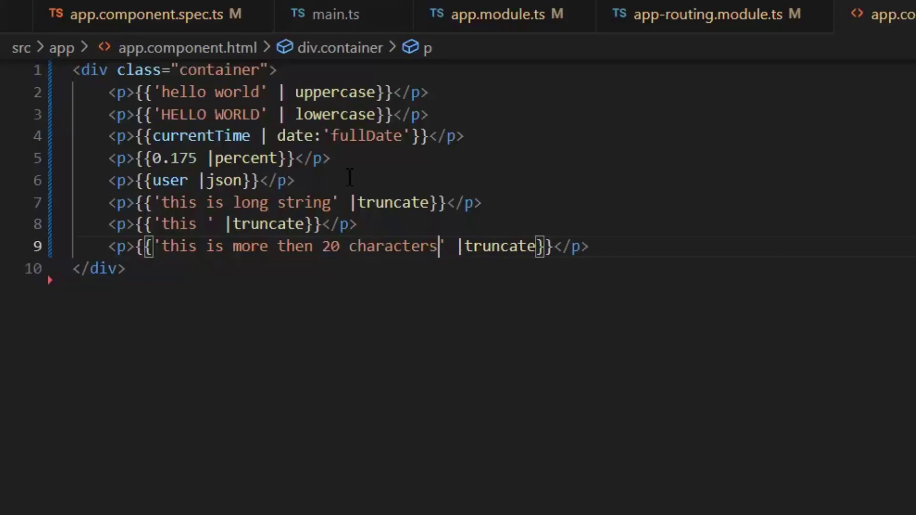
pyautogui.write(" string' |truncate:")
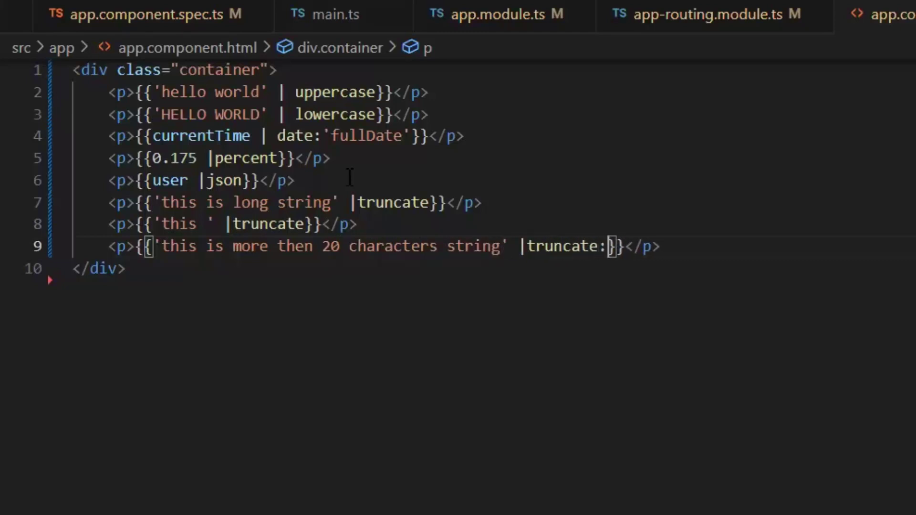
pyautogui.write('20')
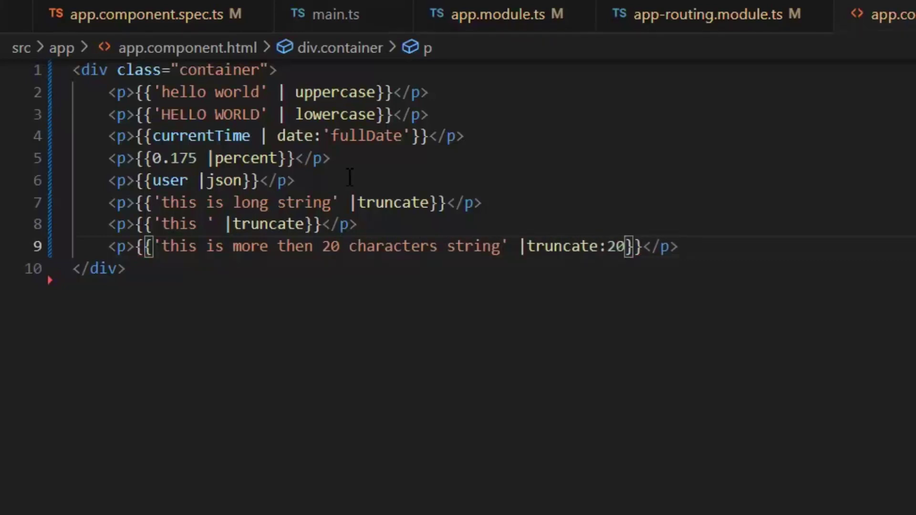
pyautogui.doubleClick(618, 246)
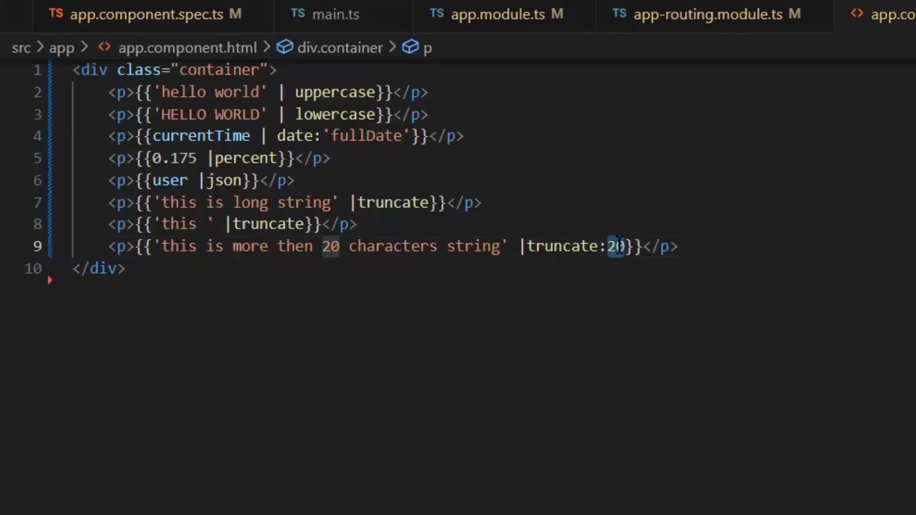
pyautogui.doubleClick(169, 228)
pyautogui.hotkey('alt', 'Tab')
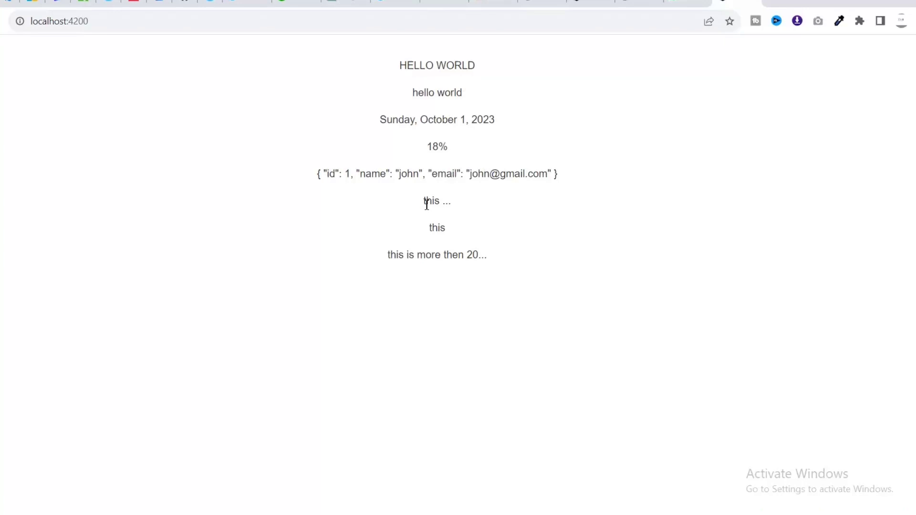
# - Select the browser outputs 'this ...', 'this' and the 20-character truncated line to verify them
pyautogui.moveTo(424, 201); pyautogui.dragTo(443, 202)
pyautogui.moveTo(442, 201); pyautogui.dragTo(447, 227)
pyautogui.moveTo(447, 228); pyautogui.dragTo(439, 228)
pyautogui.click(438, 227)
pyautogui.moveTo(387, 255); pyautogui.dragTo(475, 257)
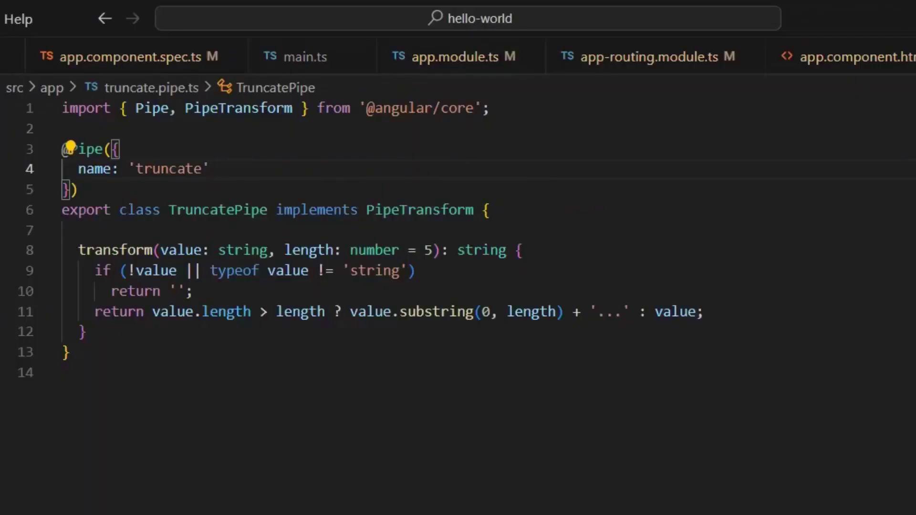
pyautogui.write(',')
pyautogui.press('Return')
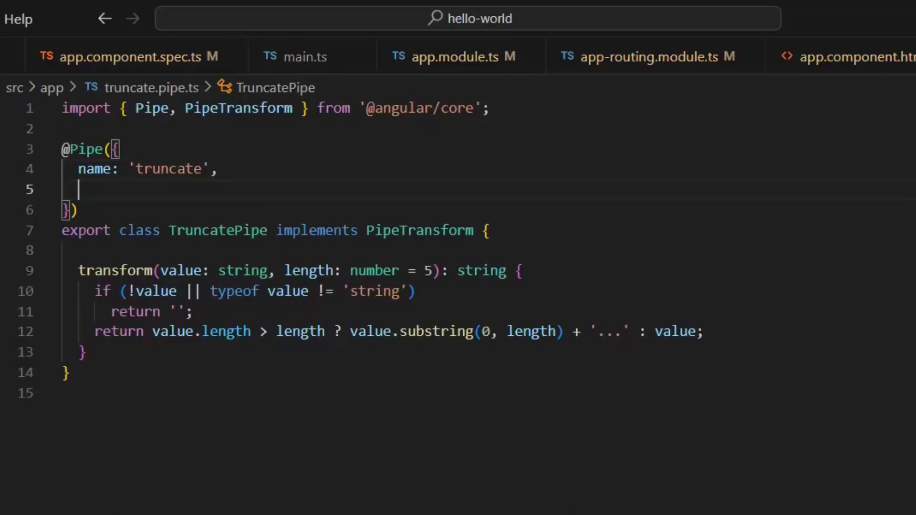
pyautogui.write('p')
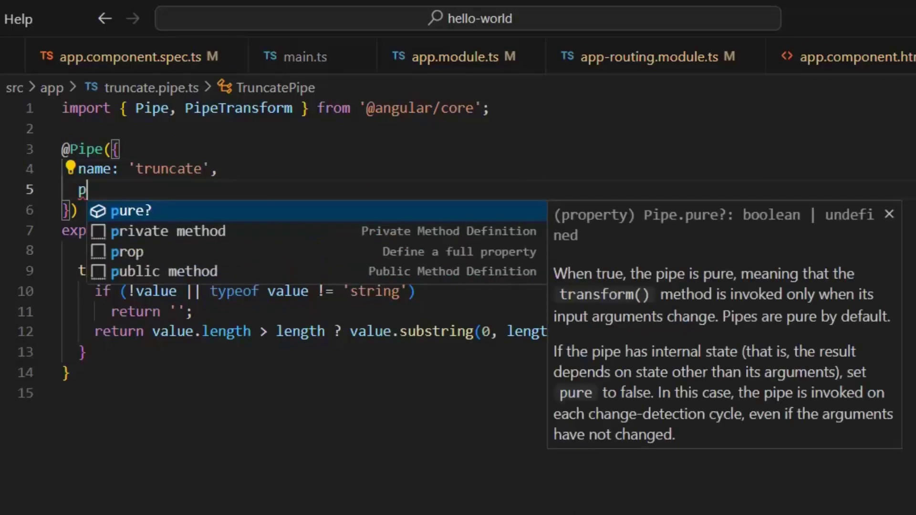
pyautogui.write('ure:')
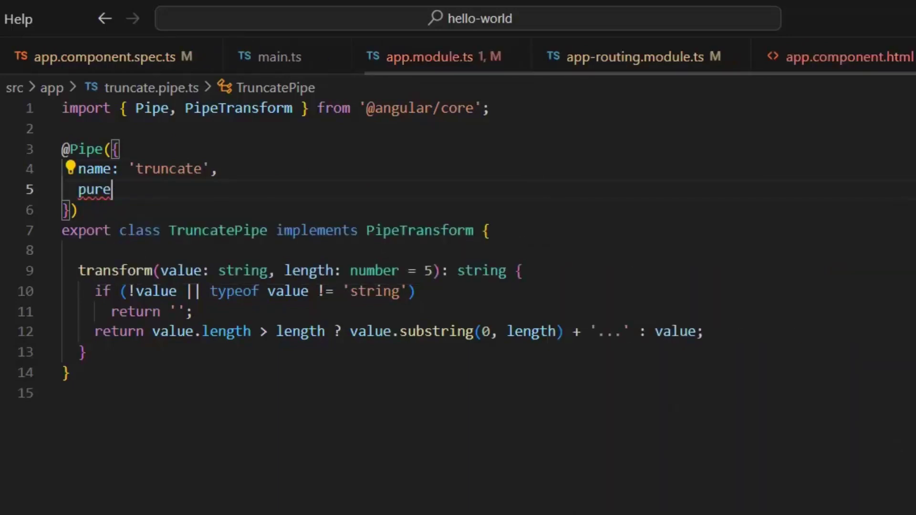
pyautogui.write('f')
pyautogui.press('Down')
pyautogui.press('Return')
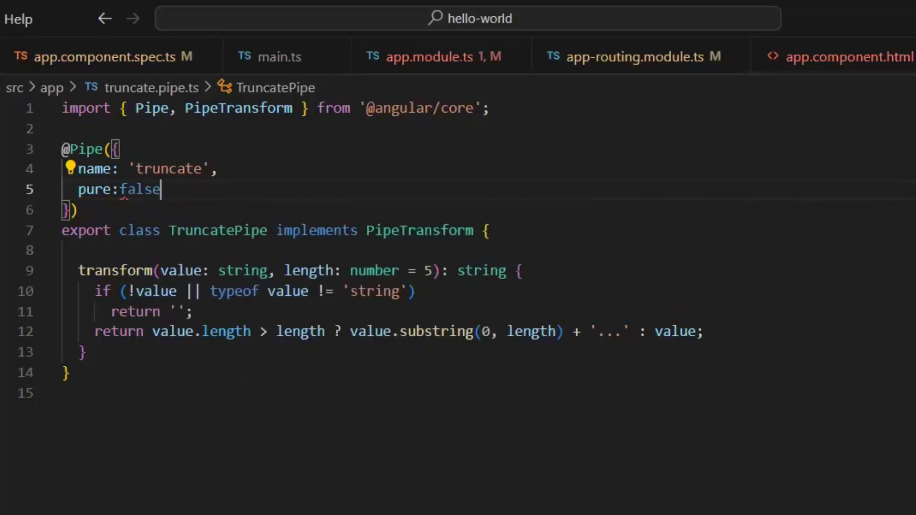